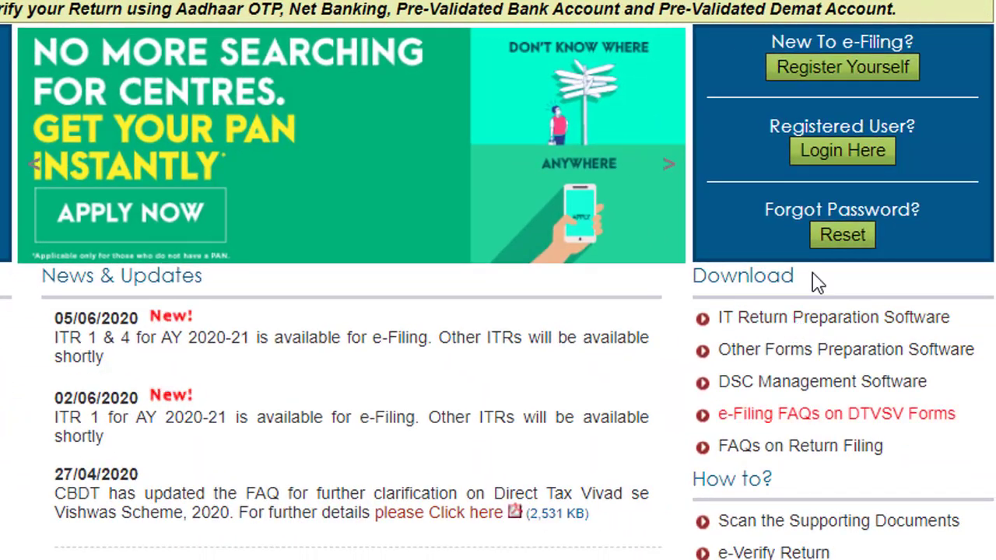
# Step: Open the IT Return Preparation Software download page and dismiss the Important Note
pyautogui.doubleClick(827, 321)
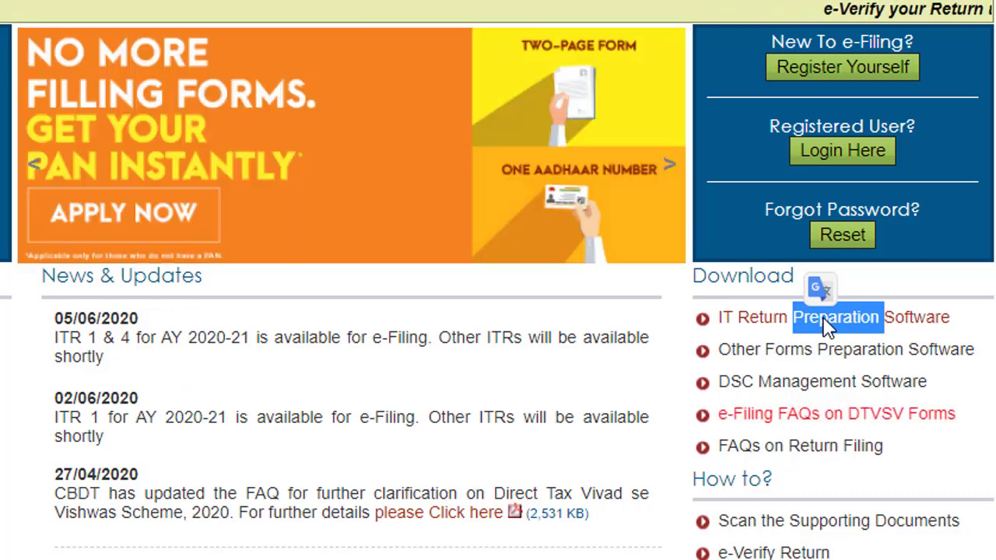
pyautogui.click(827, 320)
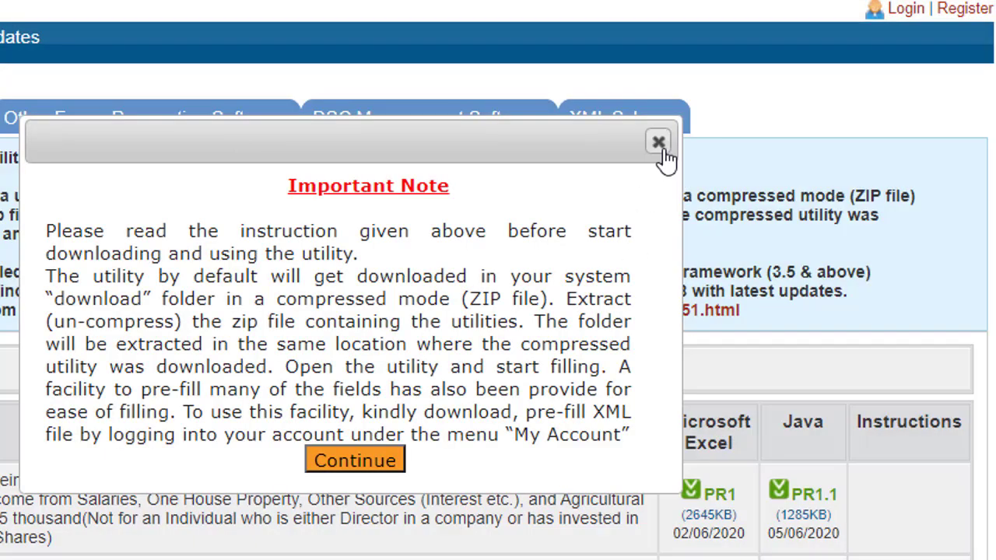
pyautogui.click(659, 144)
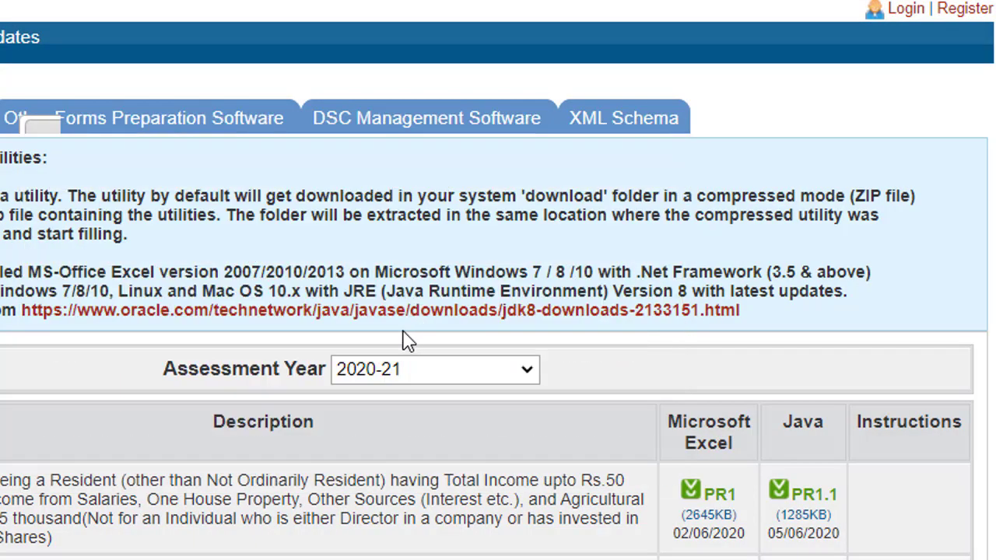
# Step: Check the Assessment Year choices for the offline return utilities
pyautogui.scroll(-2, 407, 327)
pyautogui.click(422, 267)
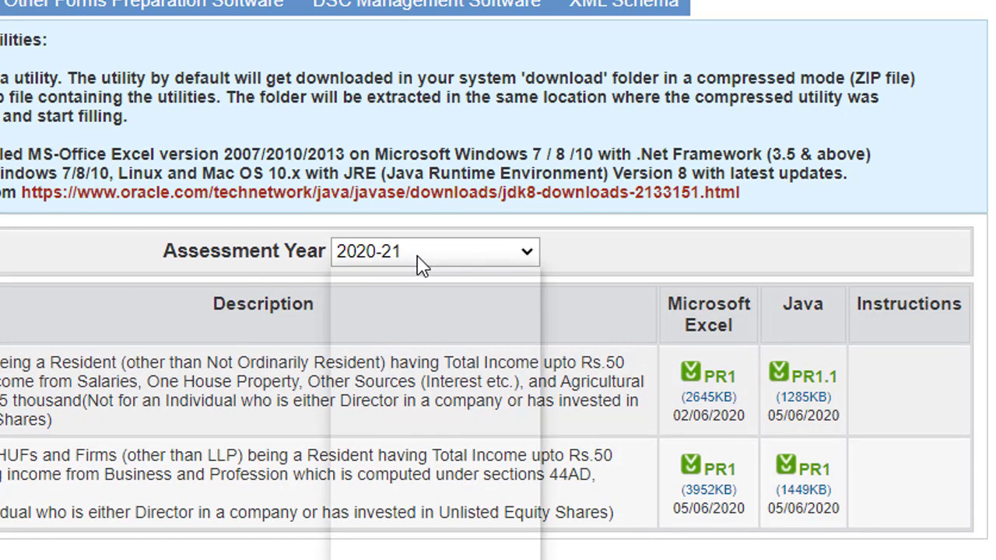
pyautogui.click(423, 264)
pyautogui.click(417, 257)
pyautogui.click(418, 257)
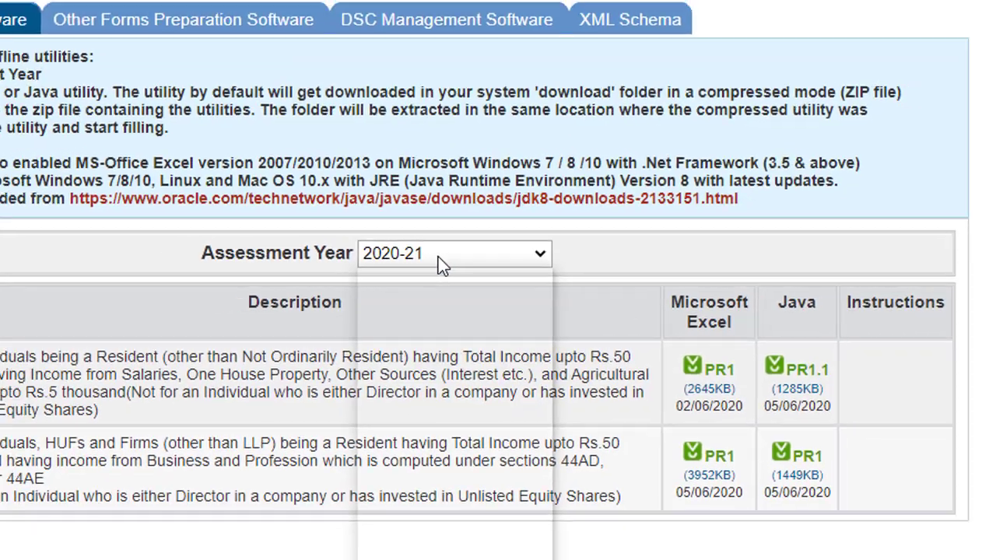
pyautogui.click(161, 420)
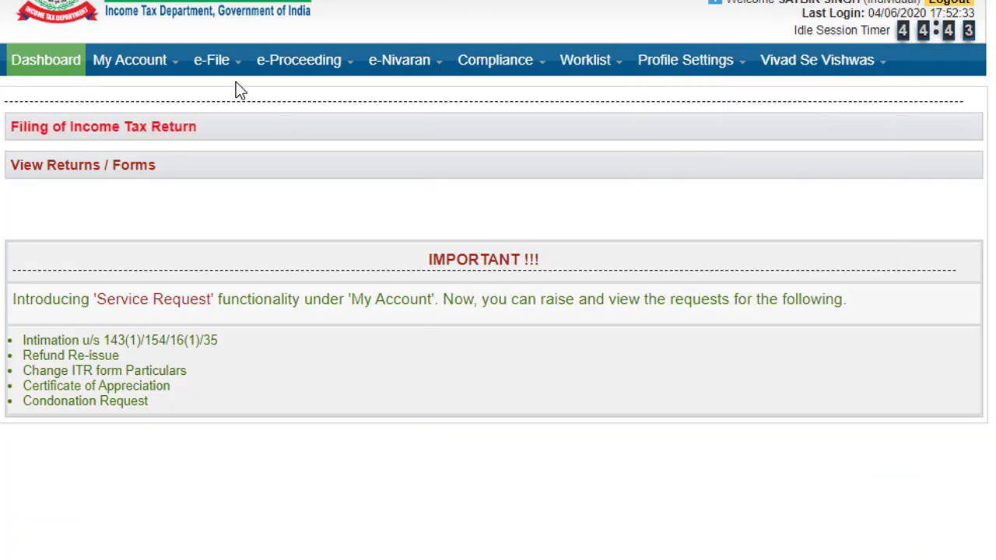
# Step: Open the income tax return filing form and choose assessment year 2020-21 with form ITR-4
pyautogui.moveTo(208, 78)
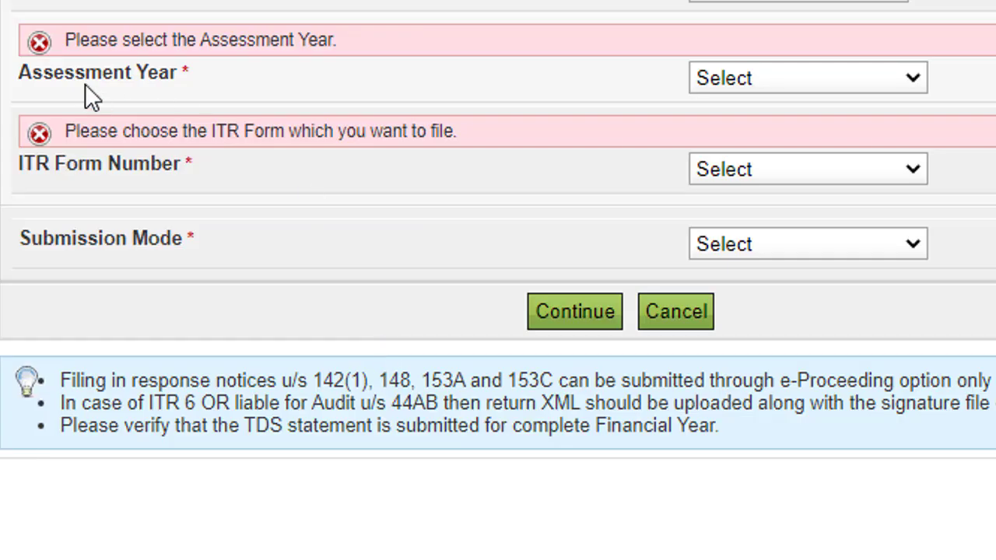
pyautogui.click(804, 78)
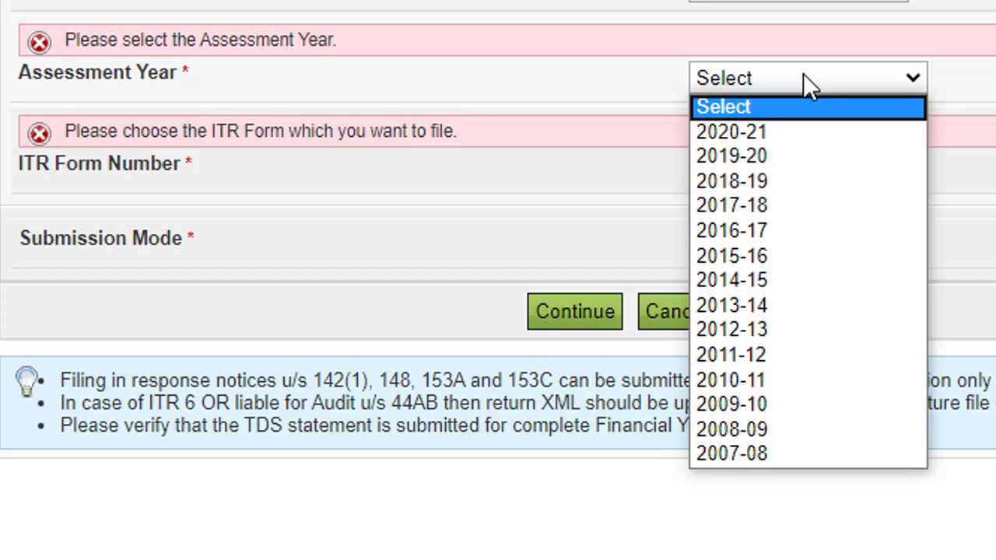
pyautogui.click(757, 142)
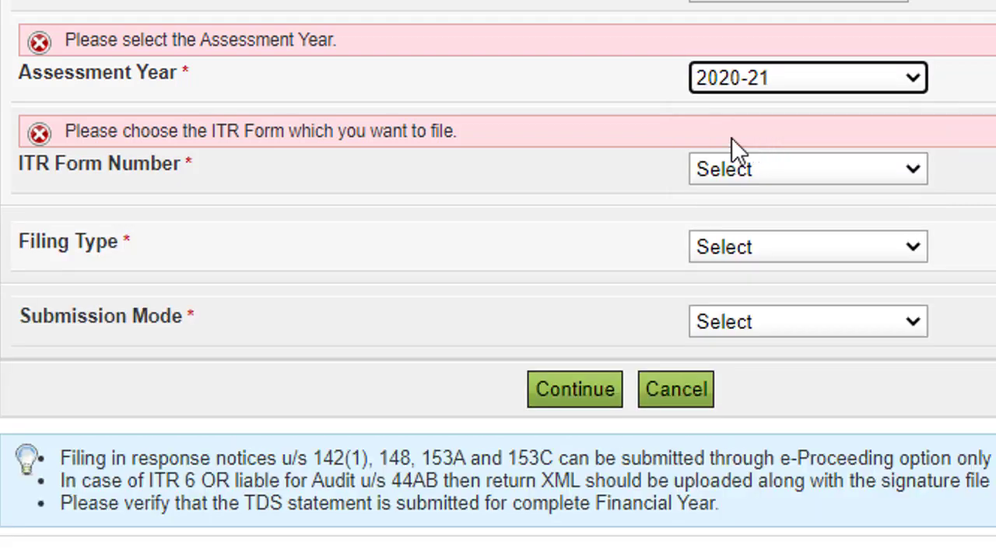
pyautogui.click(850, 170)
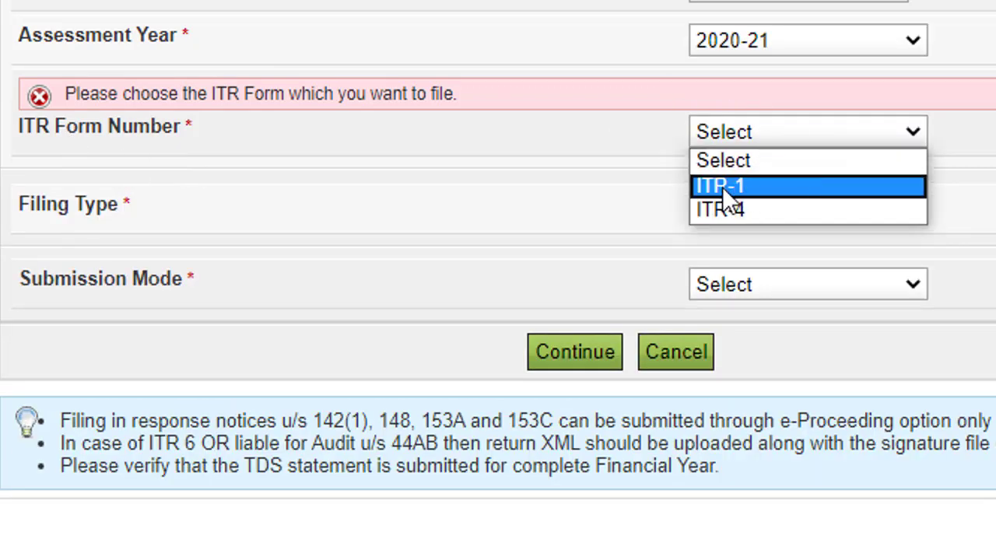
pyautogui.click(730, 218)
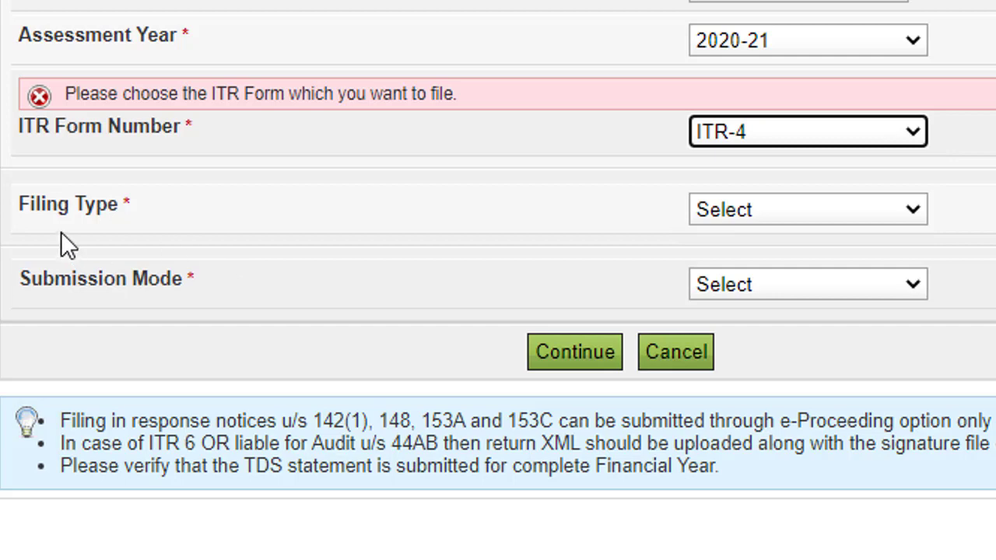
# Step: Set the filing type to Original/Revised Return and the submission mode to Prepare and Submit Online
pyautogui.click(769, 224)
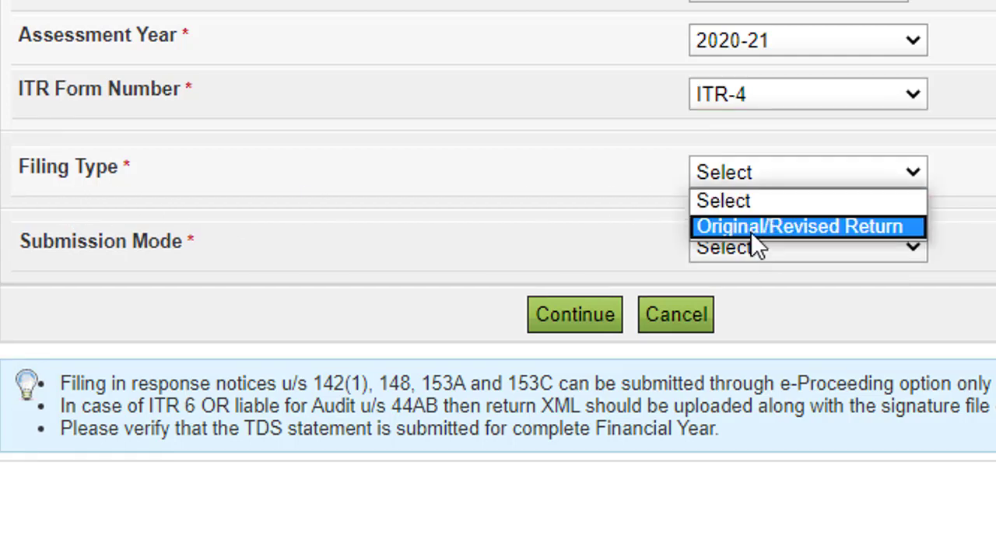
pyautogui.click(751, 232)
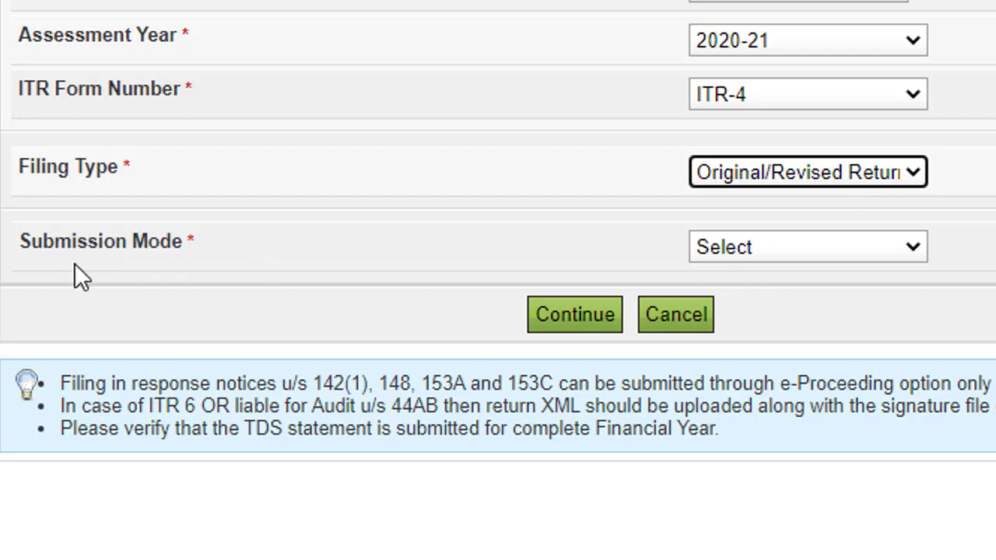
pyautogui.click(815, 259)
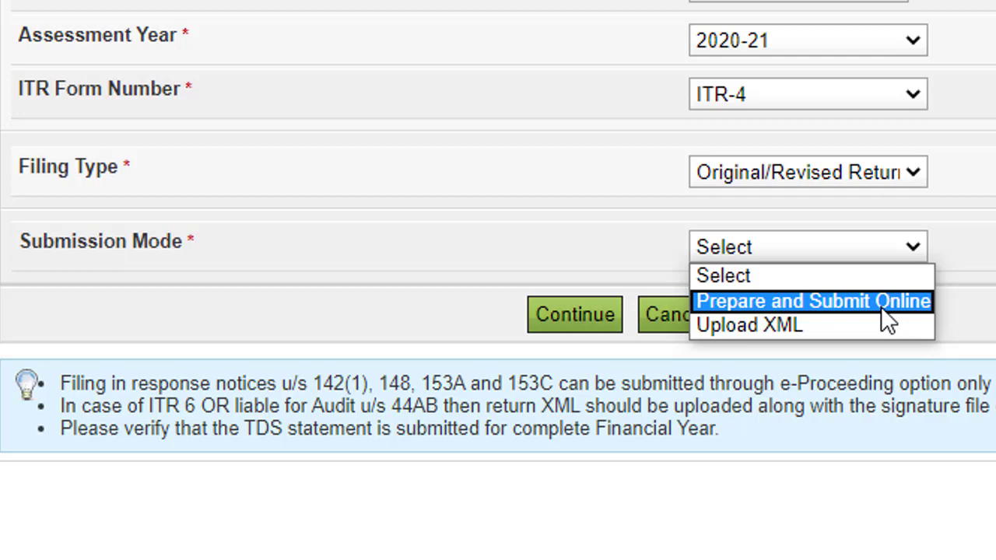
pyautogui.click(788, 303)
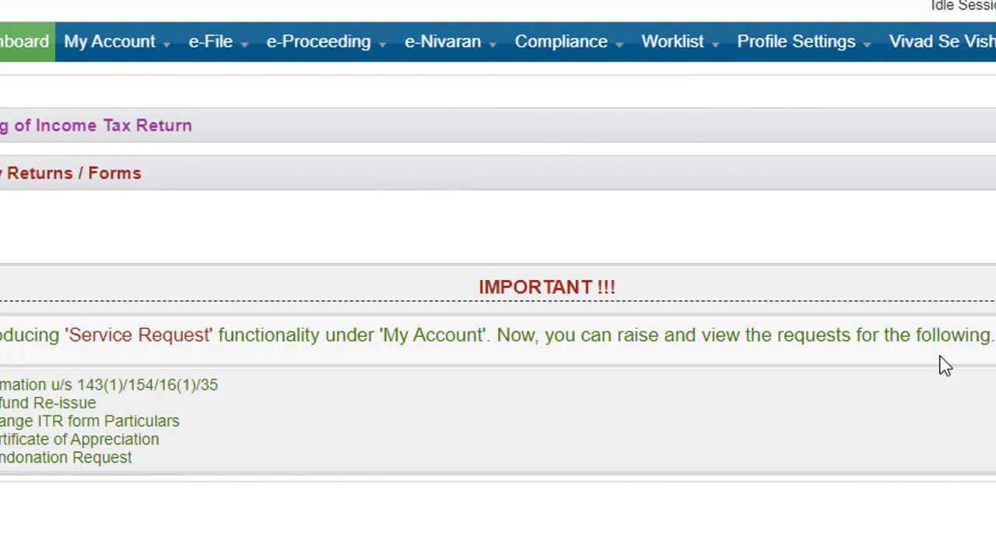
# Step: Check the profile settings options, and continue from the prefill bank account details into the online return form
pyautogui.moveTo(770, 45)
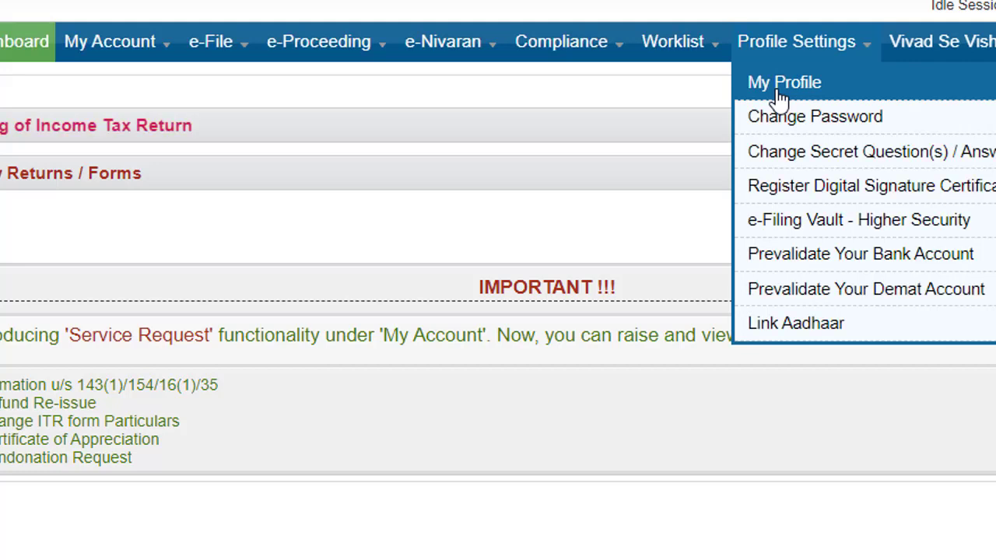
pyautogui.moveTo(80, 59)
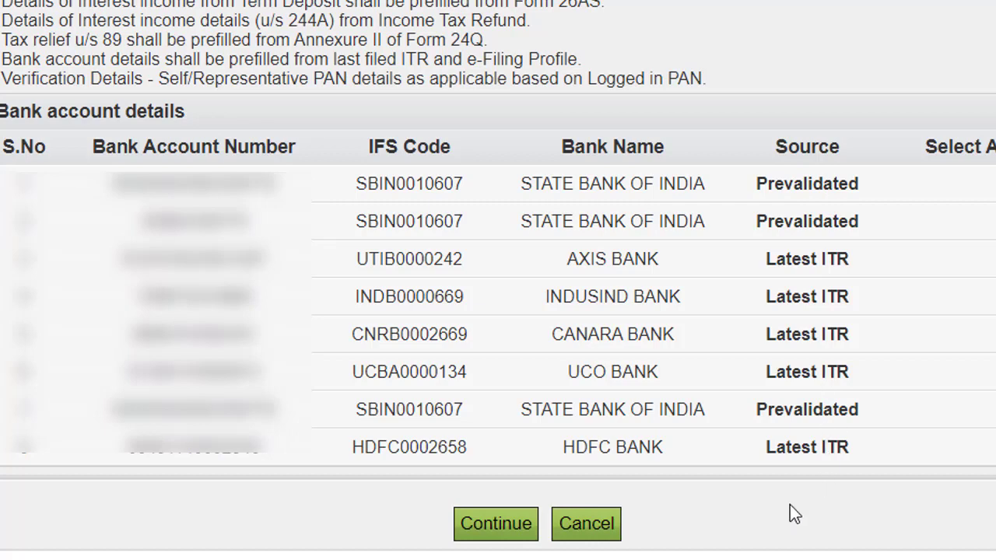
pyautogui.click(487, 537)
pyautogui.moveTo(818, 71)
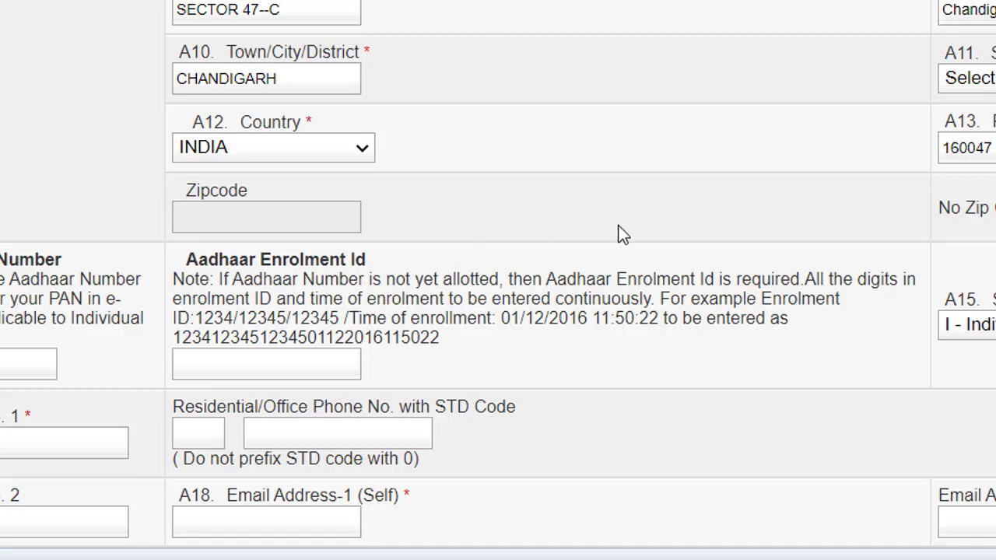
# Step: Examine the Nature of Employment choices and the filing section options under Filing Status
pyautogui.scroll(-3, 623, 233)
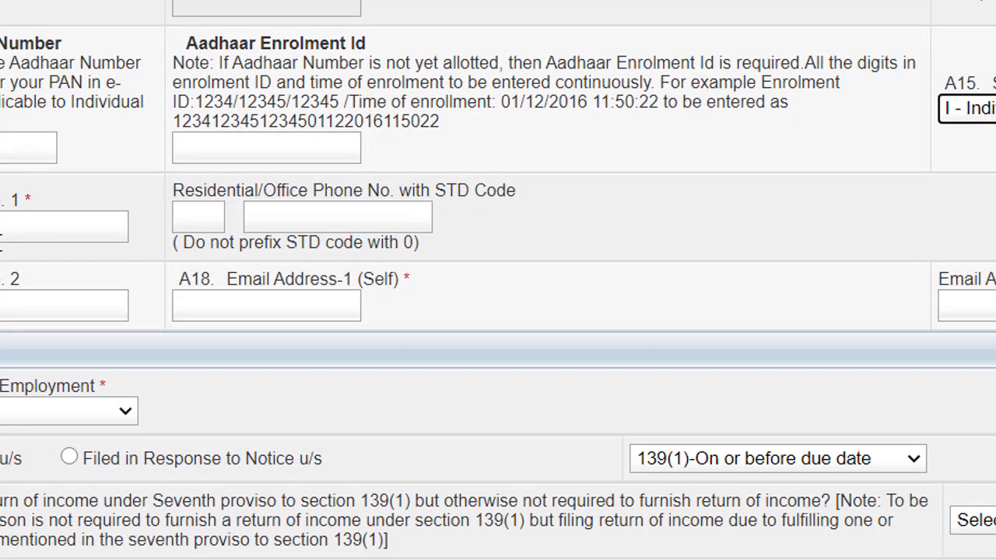
pyautogui.scroll(-4, 16, 237)
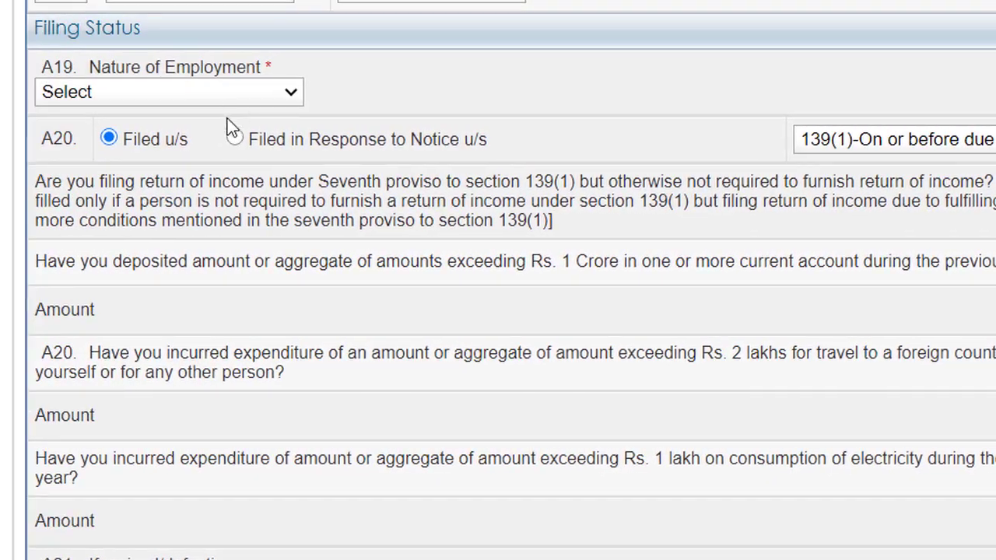
pyautogui.click(237, 95)
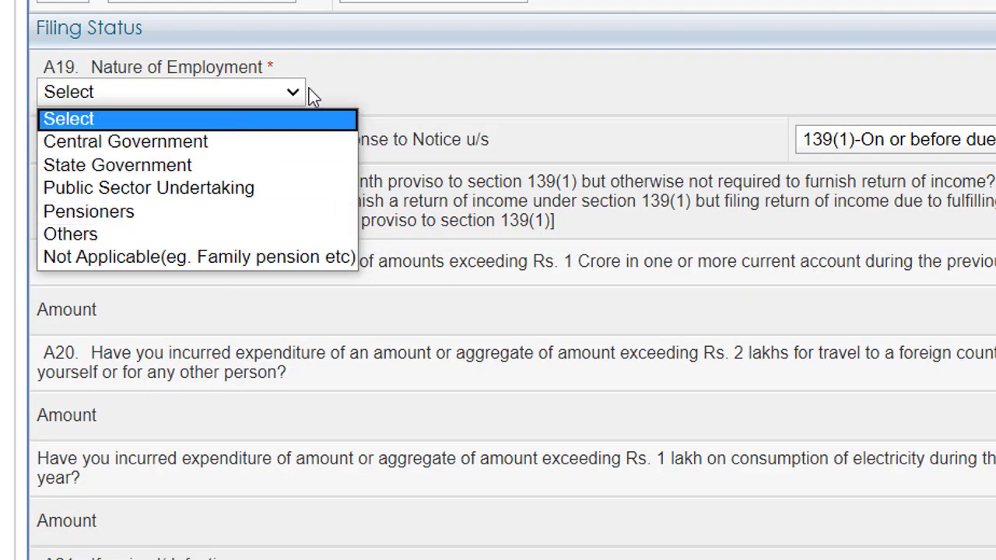
pyautogui.click(514, 74)
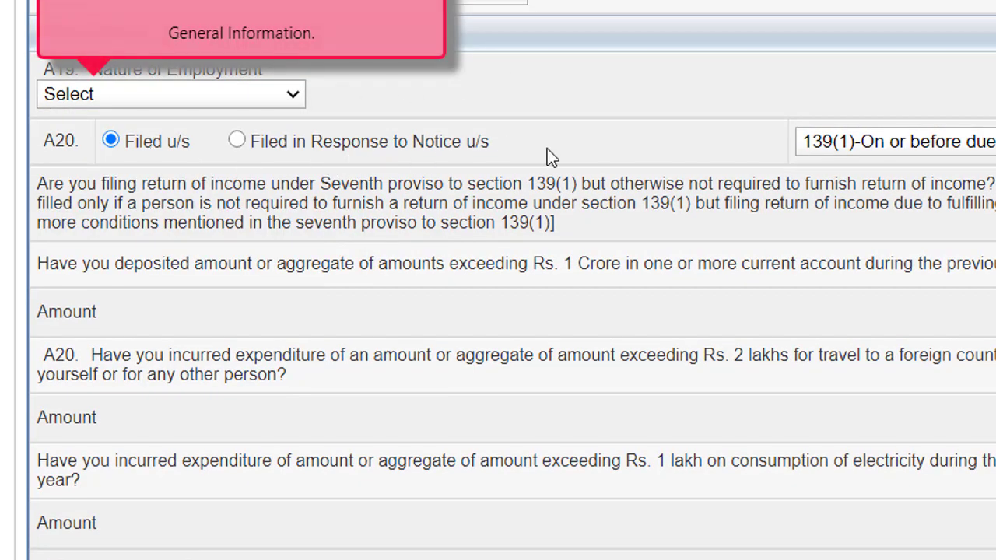
pyautogui.click(946, 154)
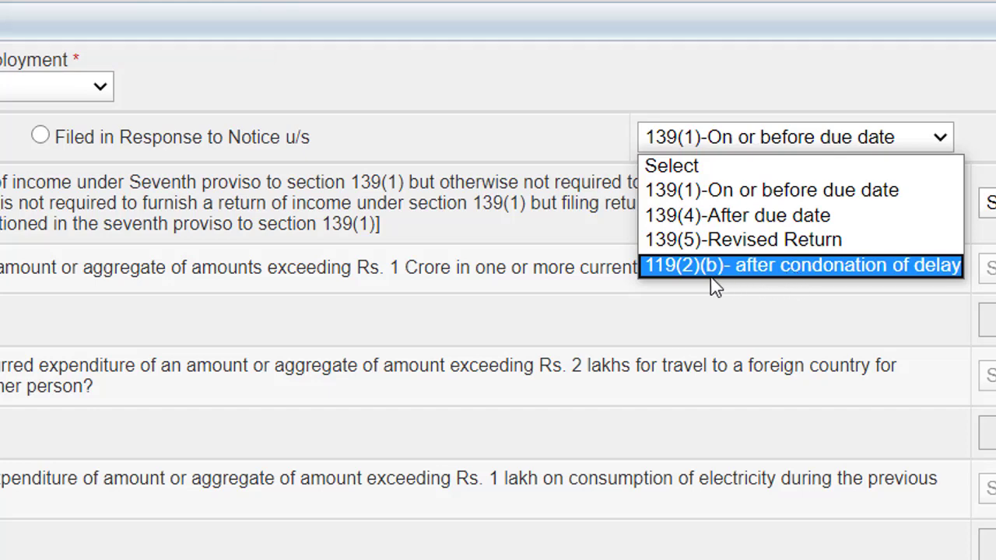
pyautogui.click(472, 322)
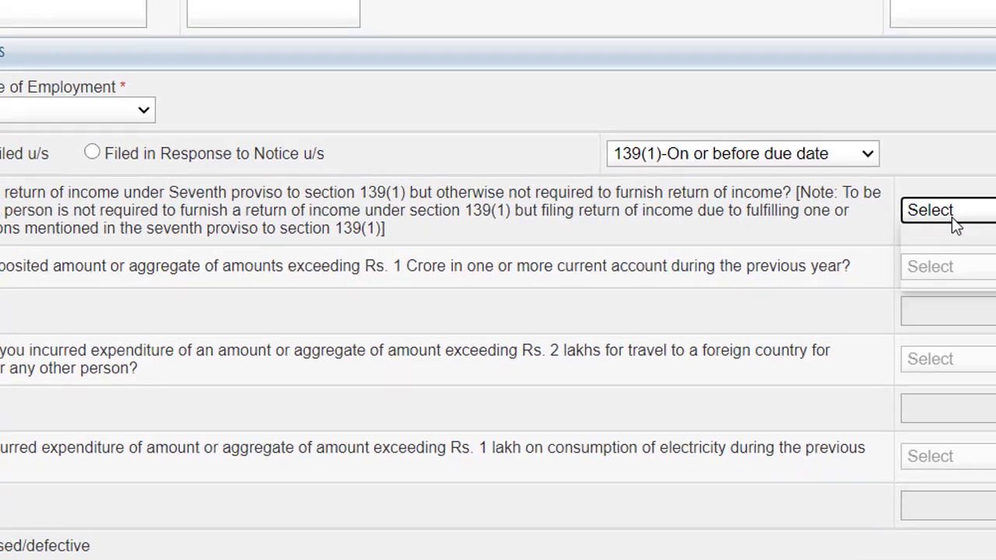
# Step: Review the answer choices for the Seventh proviso question and the remaining filing status and representative fields
pyautogui.click(952, 217)
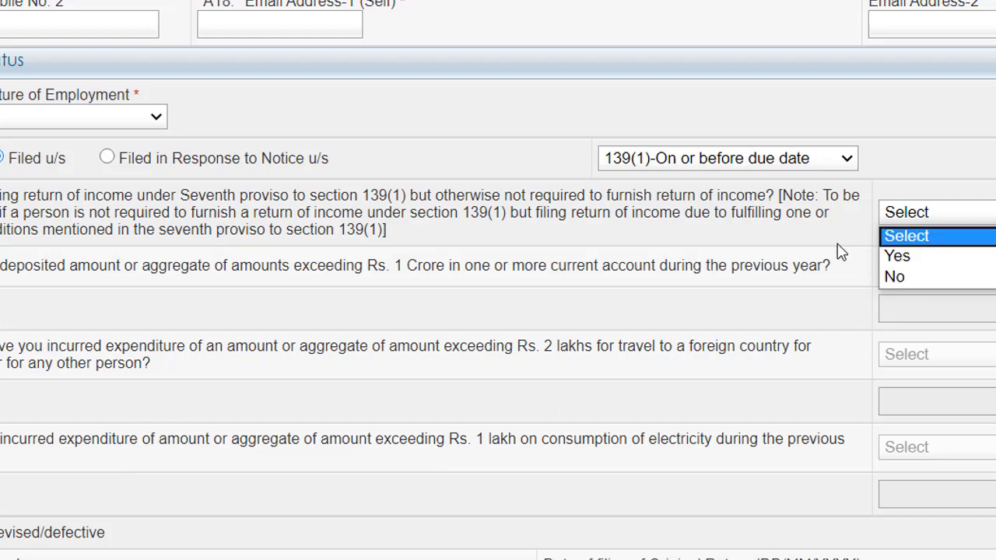
pyautogui.scroll(-1, 831, 251)
pyautogui.scroll(-2, 349, 305)
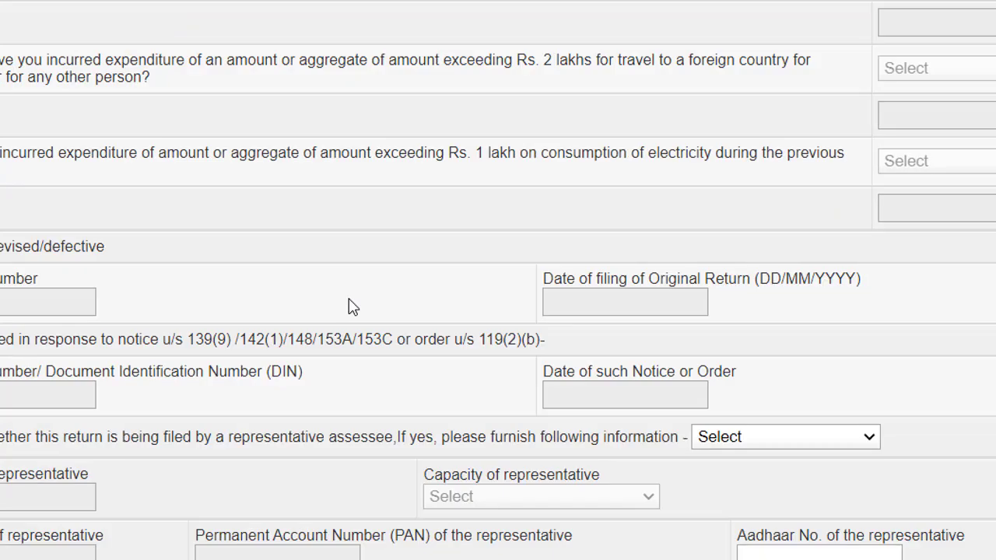
pyautogui.scroll(-1, 351, 316)
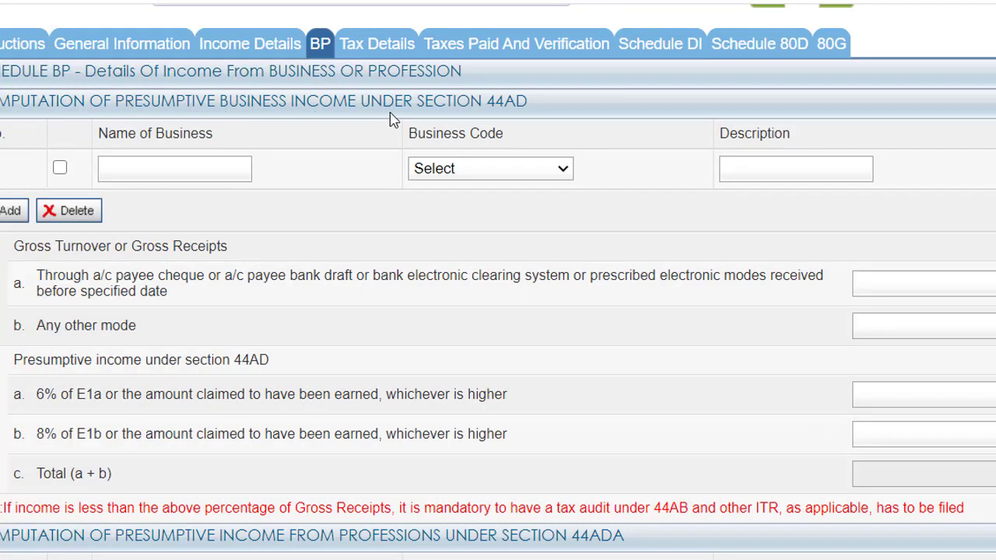
# Step: Examine the section 44AD business codes, description field and gross turnover entries in Schedule BP
pyautogui.click(478, 178)
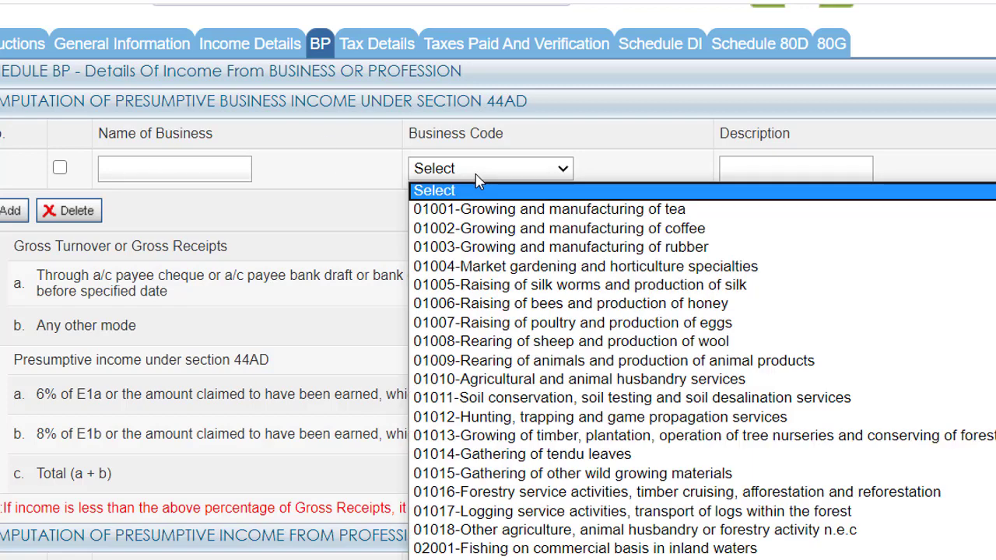
pyautogui.click(796, 169)
pyautogui.click(796, 169)
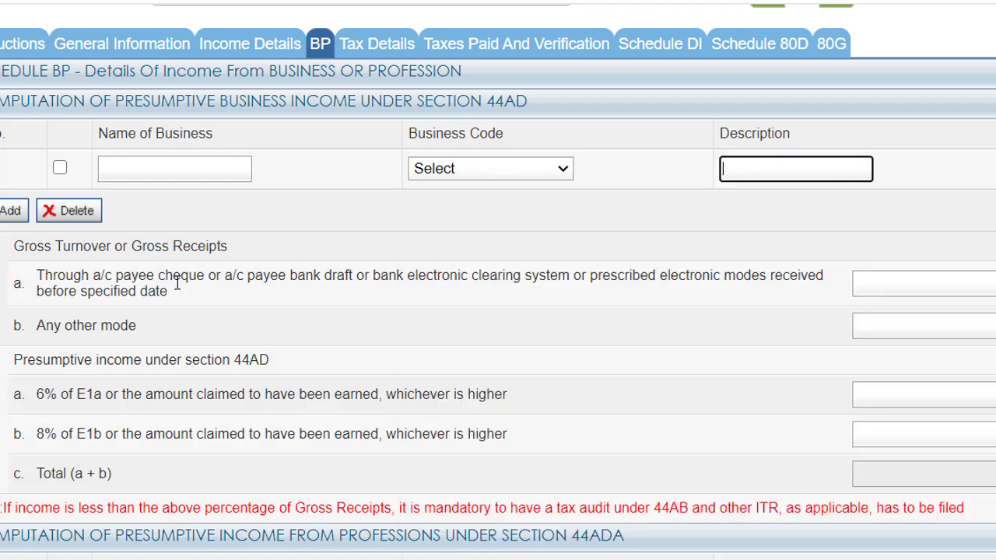
pyautogui.scroll(-1, 163, 240)
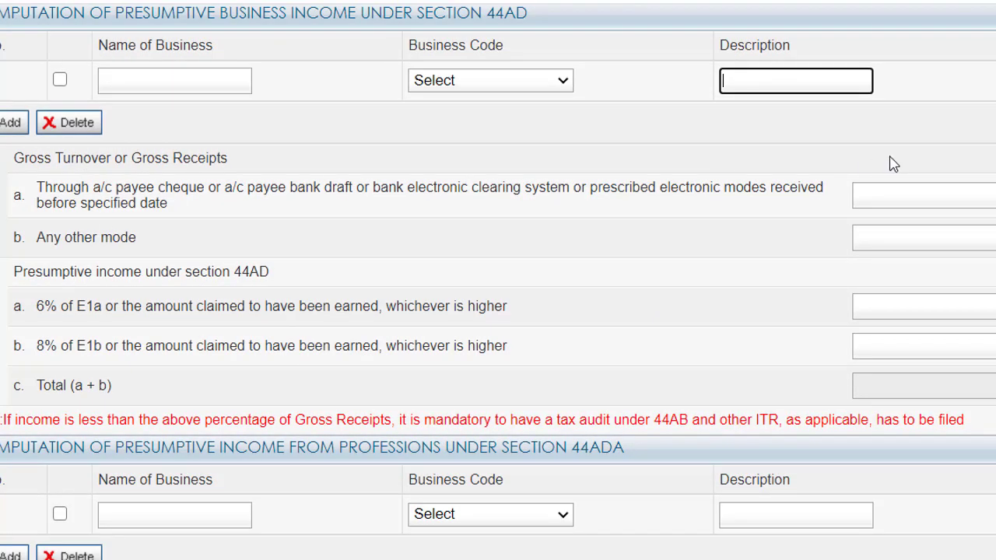
pyautogui.click(104, 191)
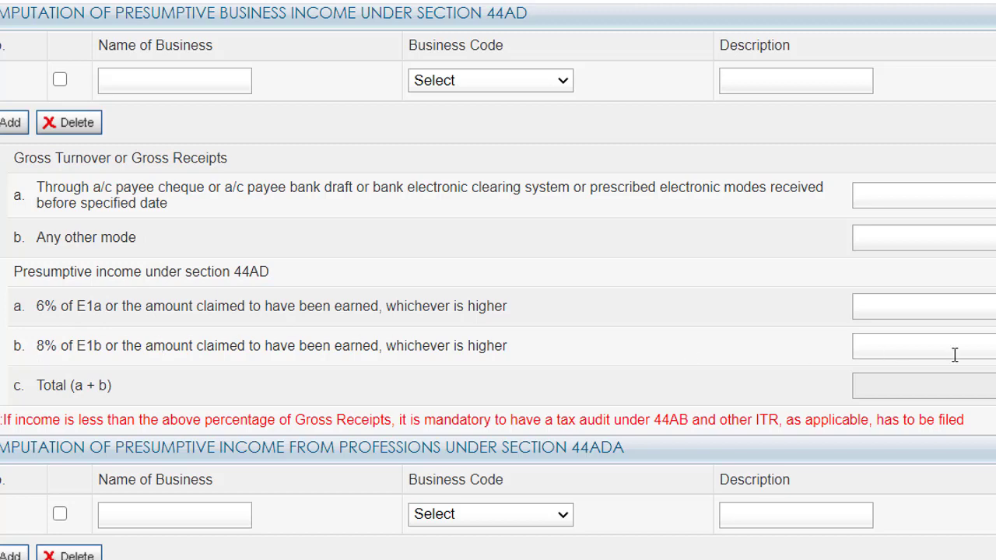
# Step: Examine the section 44ADA profession codes and gross receipts fields in Schedule BP
pyautogui.scroll(-3, 458, 341)
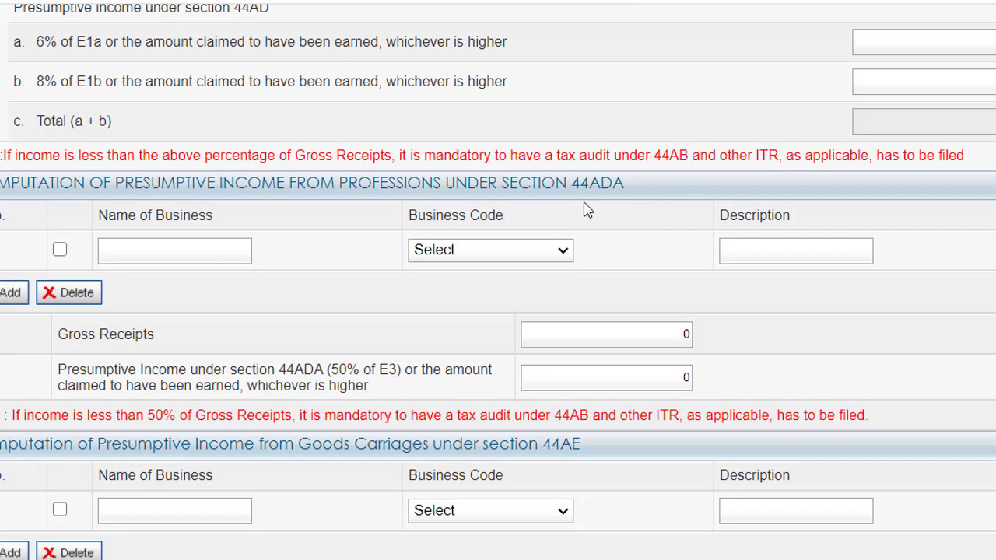
pyautogui.click(487, 257)
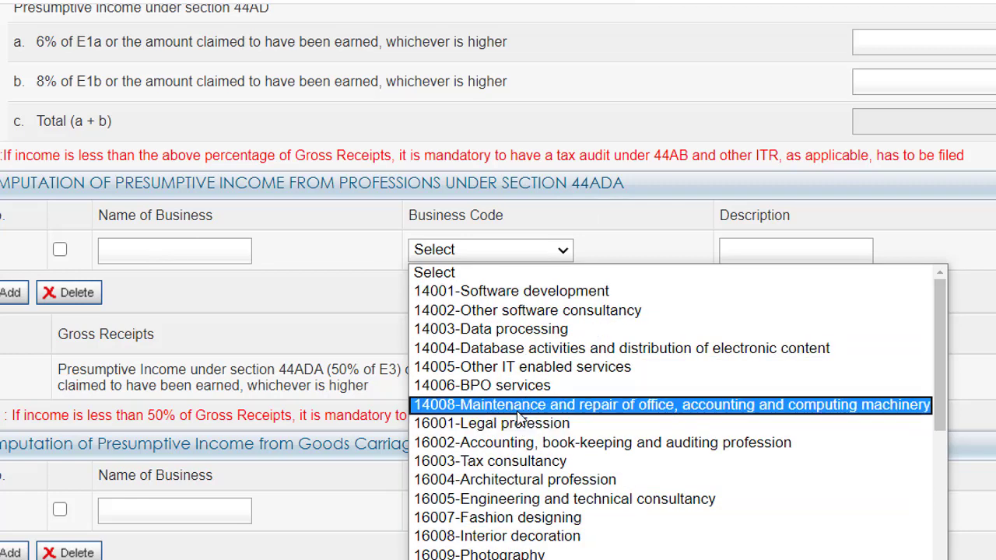
pyautogui.scroll(-5, 525, 451)
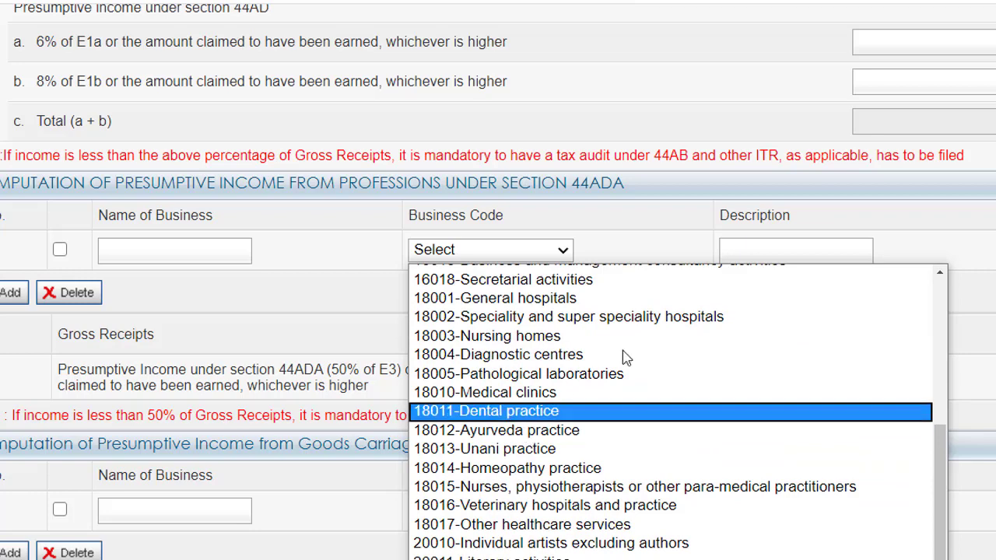
pyautogui.click(632, 223)
pyautogui.scroll(-1, 227, 297)
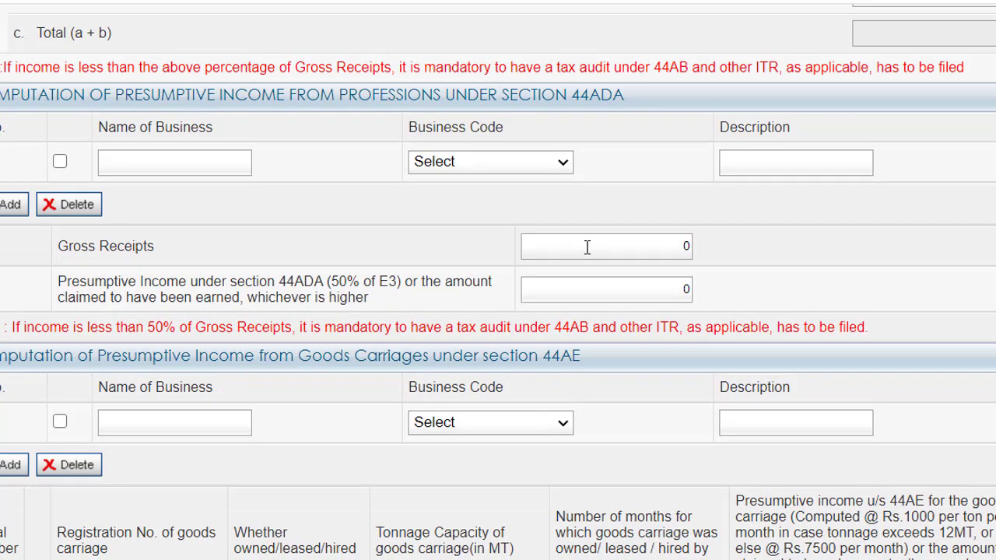
# Step: Review the presumptive income field under section 44ADA and the business code choices for goods carriages under section 44AE
pyautogui.click(601, 292)
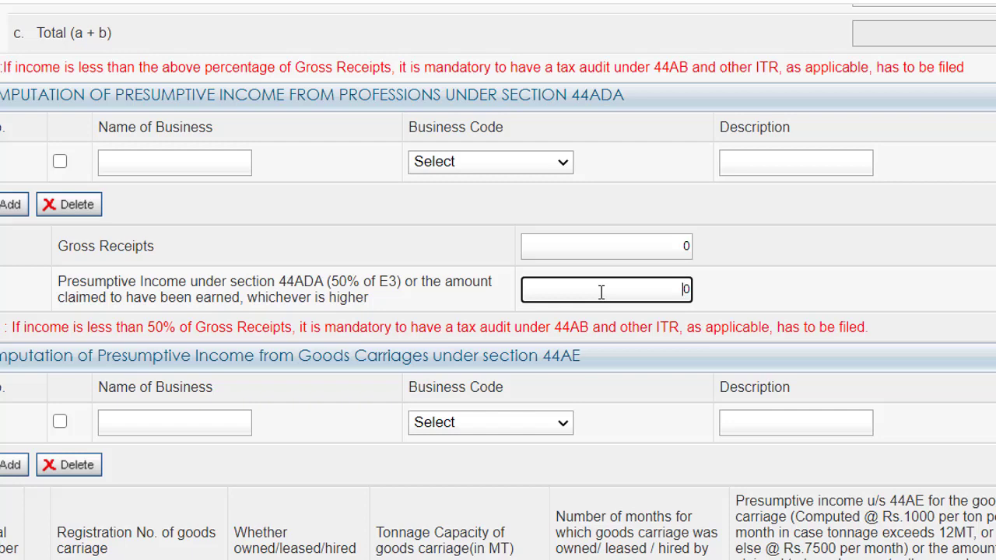
pyautogui.scroll(-2, 602, 294)
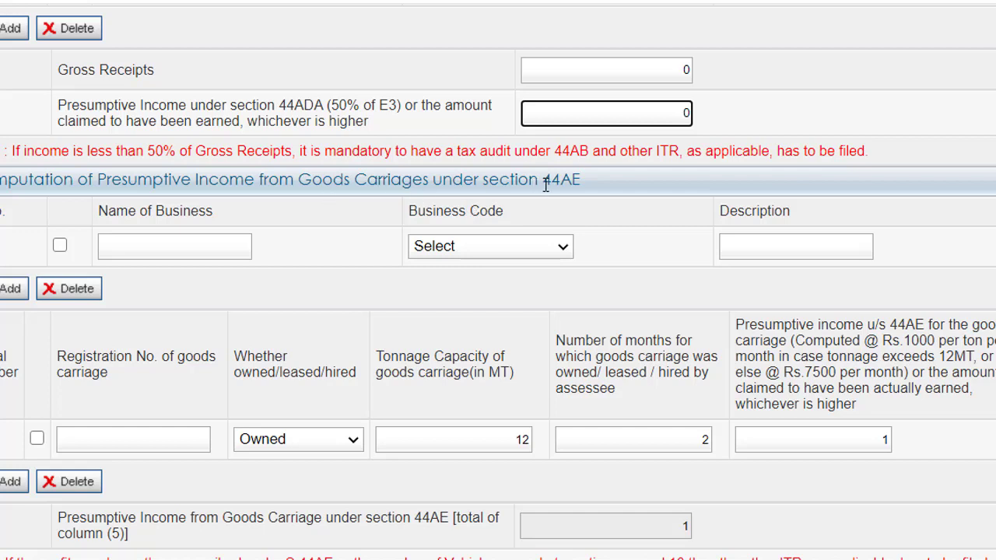
pyautogui.click(496, 254)
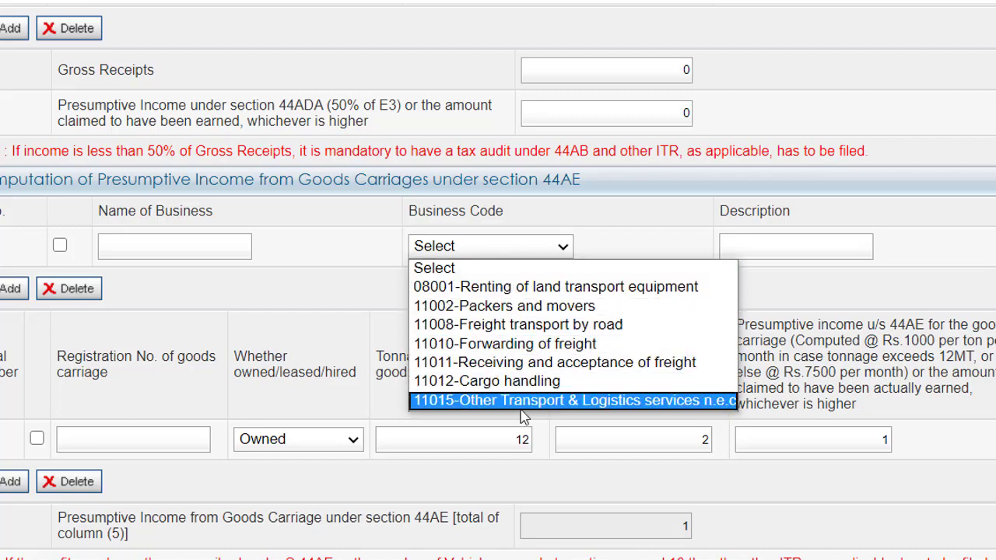
pyautogui.scroll(-1, 311, 270)
pyautogui.scroll(-2, 311, 270)
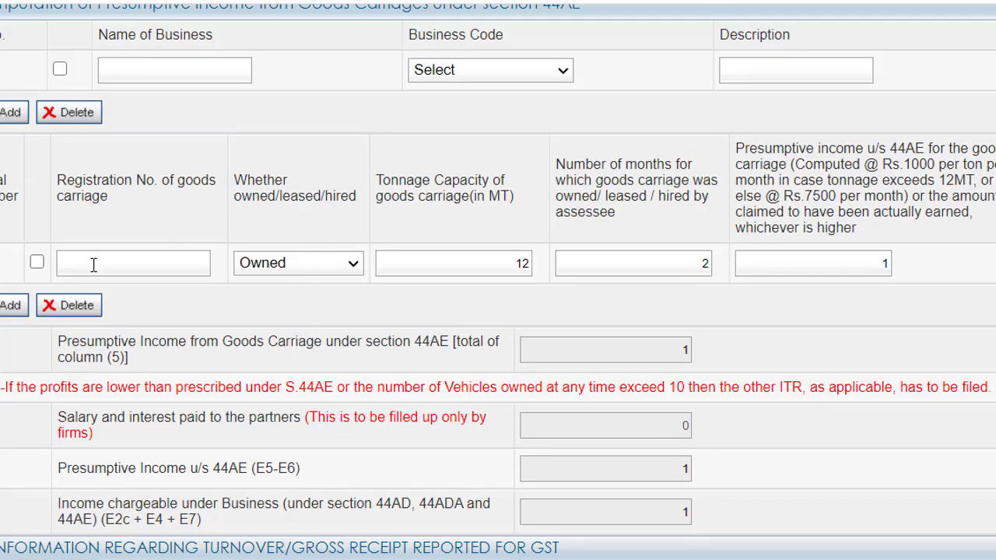
# Step: Set the owned goods carriage's tonnage capacity to 10 MT, its months owned to 1 and its section 44AE presumptive income to 7500
pyautogui.click(335, 265)
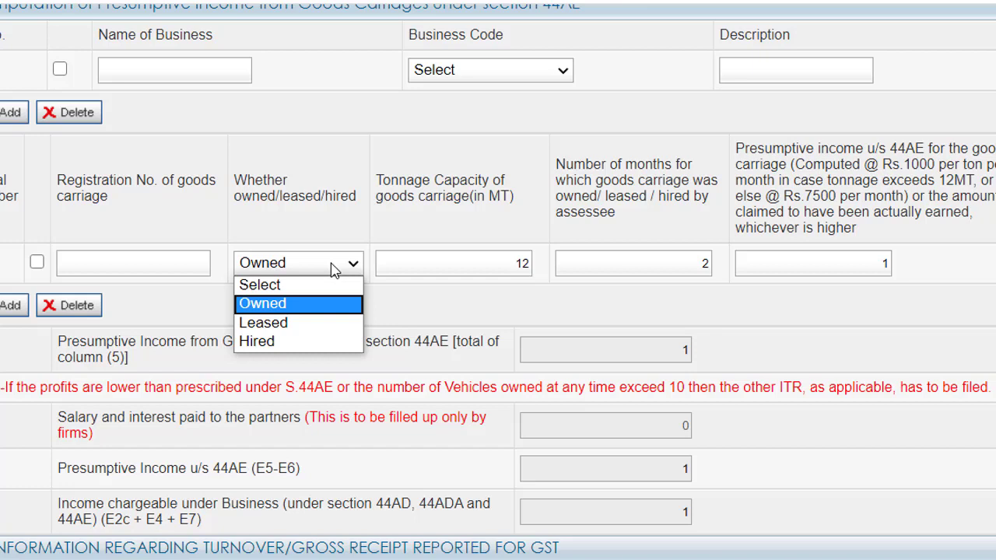
pyautogui.click(471, 263)
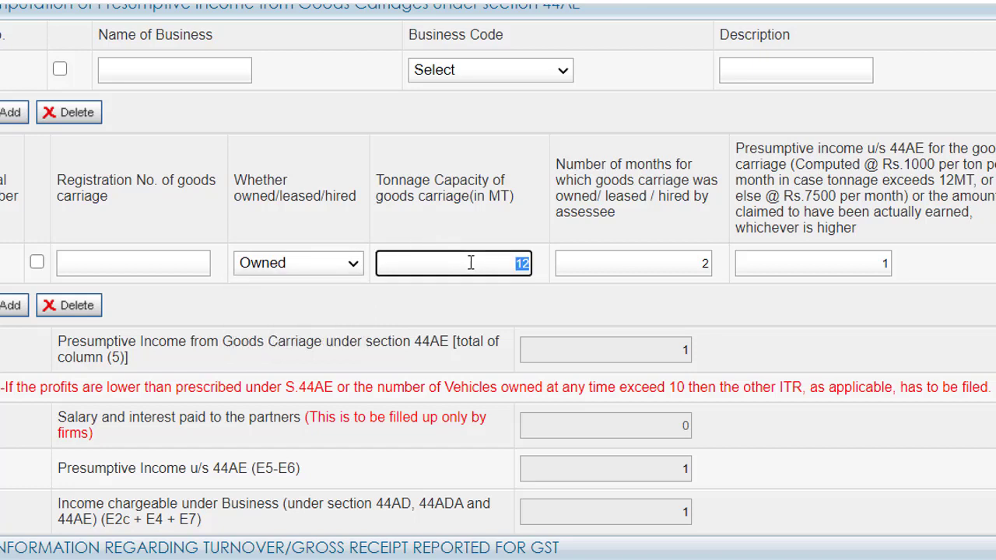
pyautogui.write('10')
pyautogui.click(660, 268)
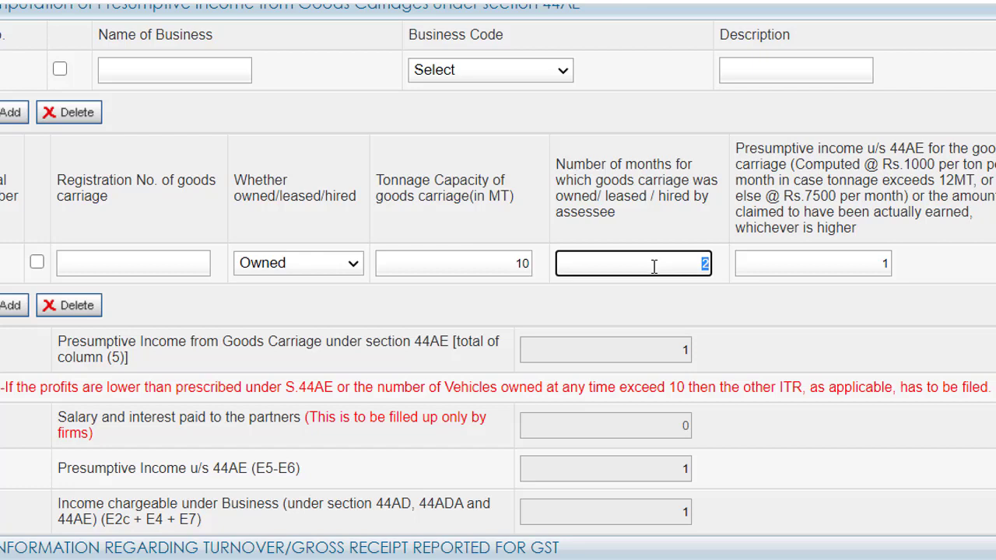
pyautogui.write('1')
pyautogui.click(848, 265)
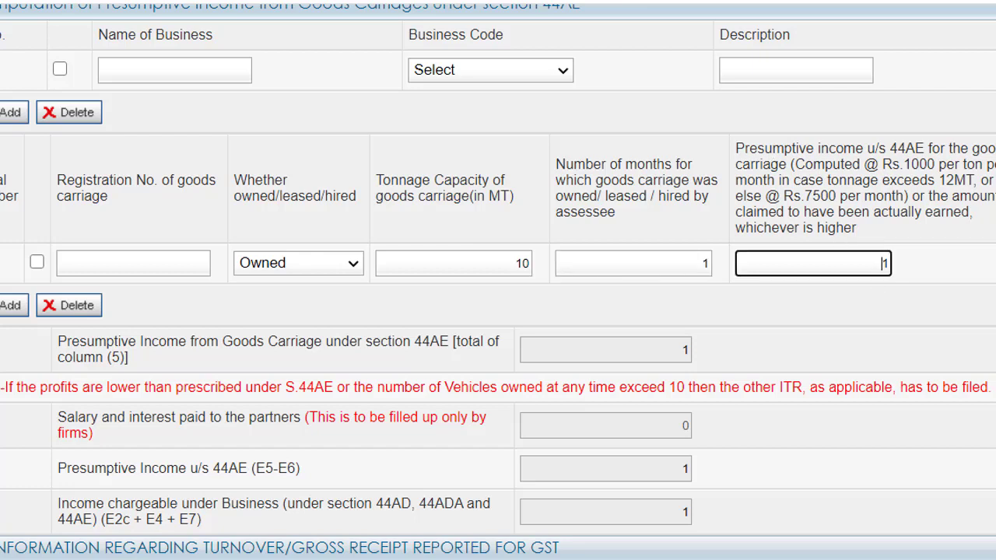
pyautogui.click(819, 218)
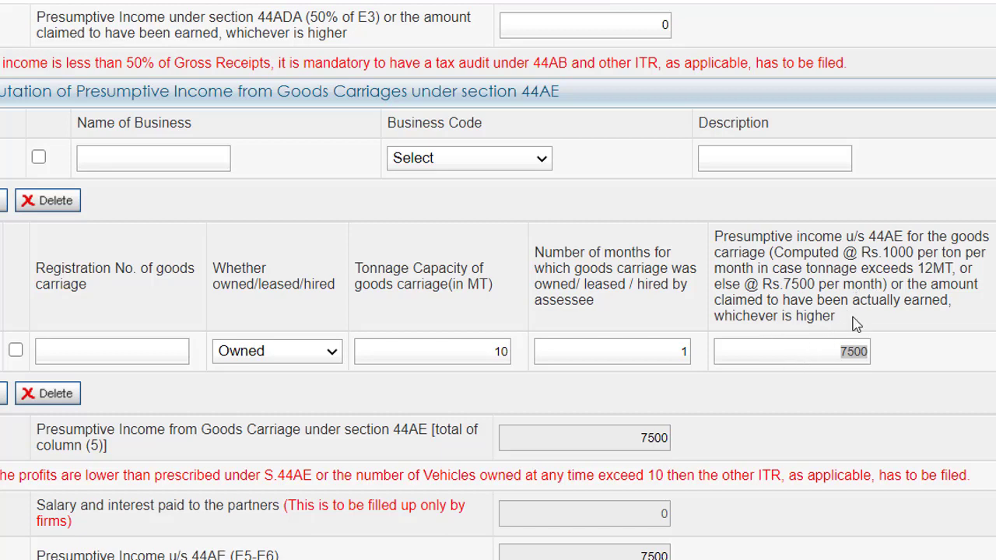
# Step: Review the section 44AE totals and note, the GST turnover fields, and the tax audit notes for sections 44AD and 44ADA
pyautogui.scroll(-3, 465, 321)
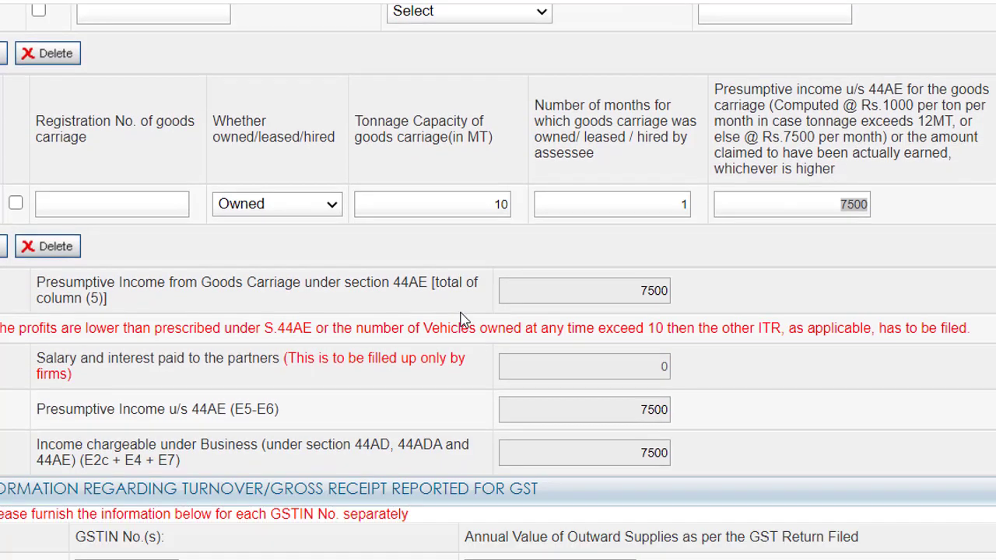
pyautogui.scroll(-2, 336, 304)
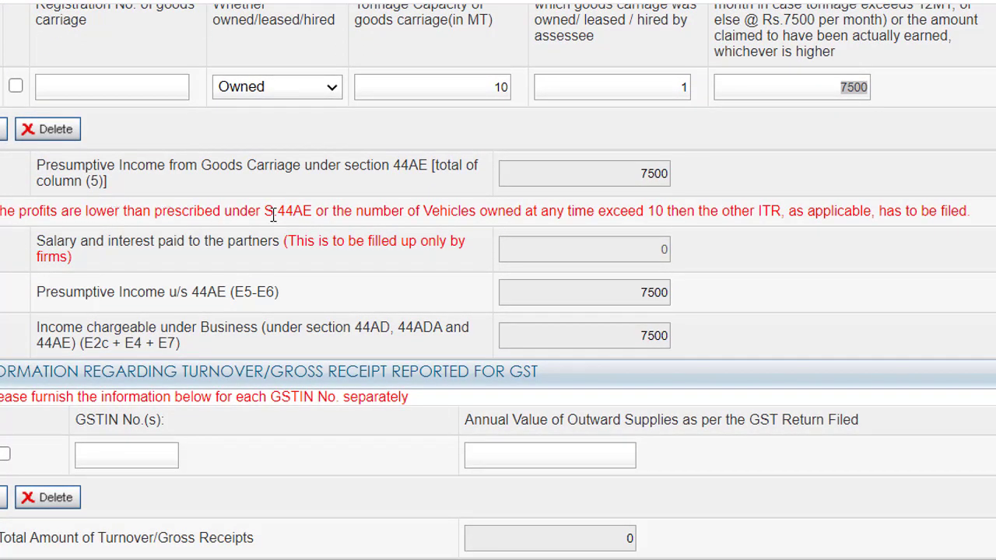
pyautogui.click(550, 216)
pyautogui.scroll(-1, 81, 416)
pyautogui.scroll(-1, 81, 417)
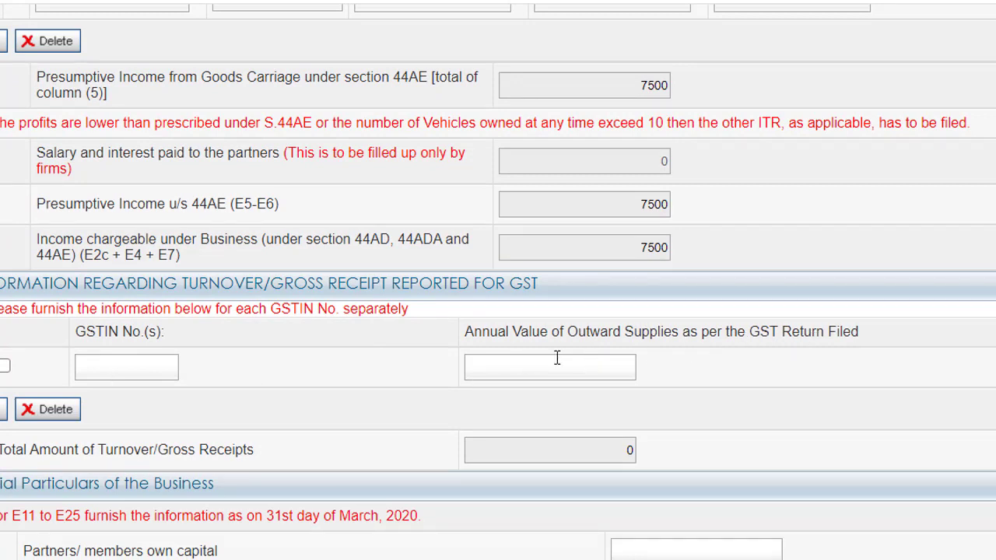
pyautogui.scroll(-1, 237, 369)
pyautogui.scroll(7, 236, 367)
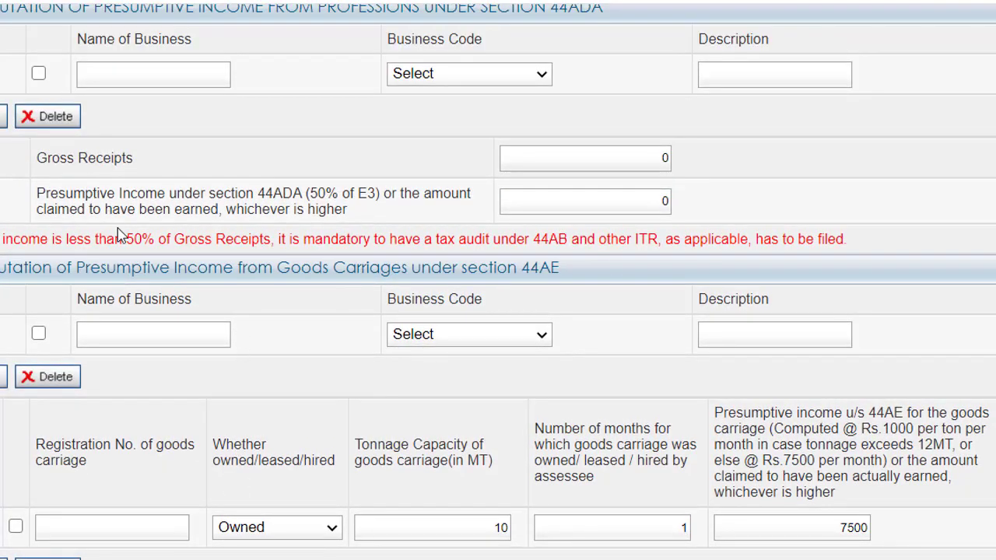
pyautogui.scroll(2, 231, 280)
pyautogui.scroll(2, 231, 280)
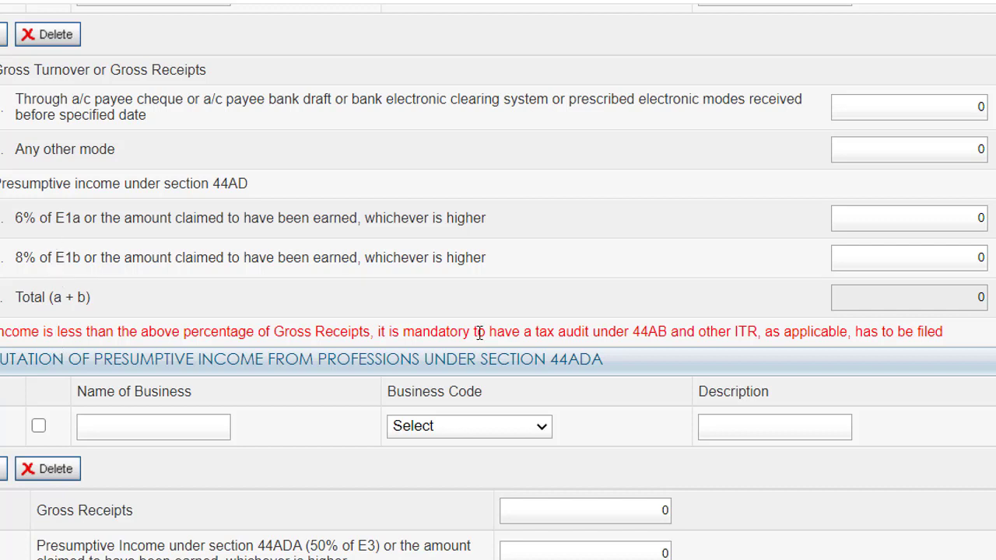
pyautogui.scroll(-1, 525, 339)
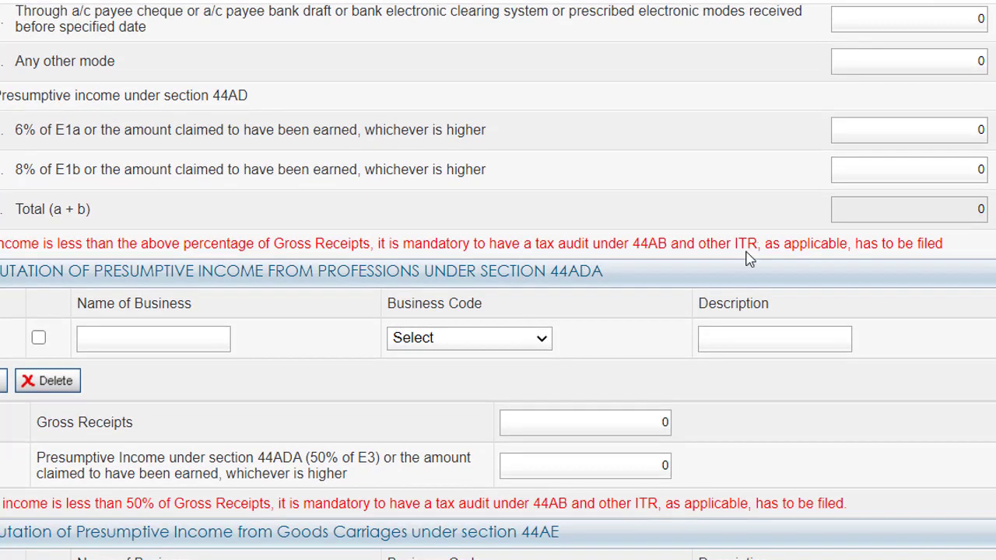
# Step: Examine the Financial Particulars of the Business from E11 to E25 and the note on mandatory fields
pyautogui.scroll(-3, 366, 430)
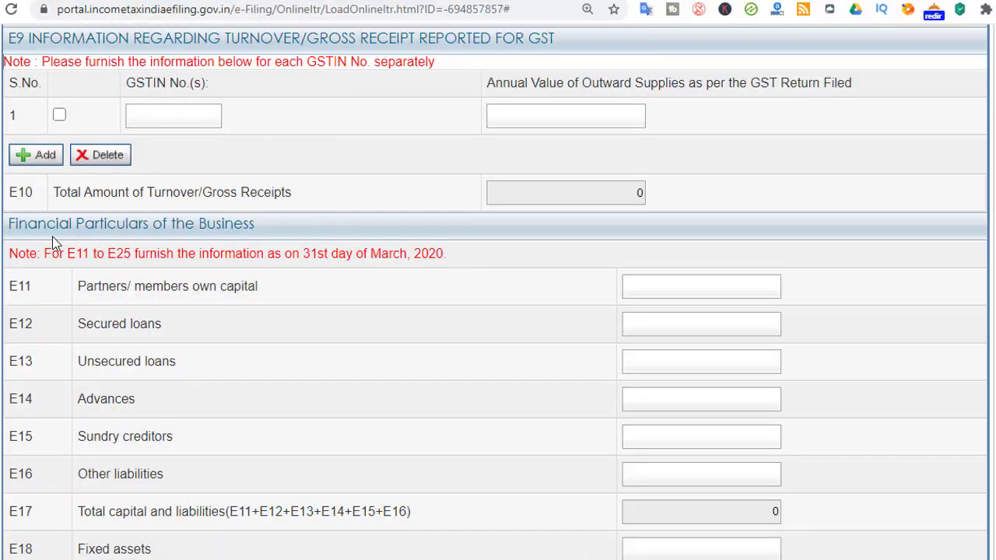
pyautogui.scroll(-2, 342, 236)
pyautogui.scroll(-1, 120, 248)
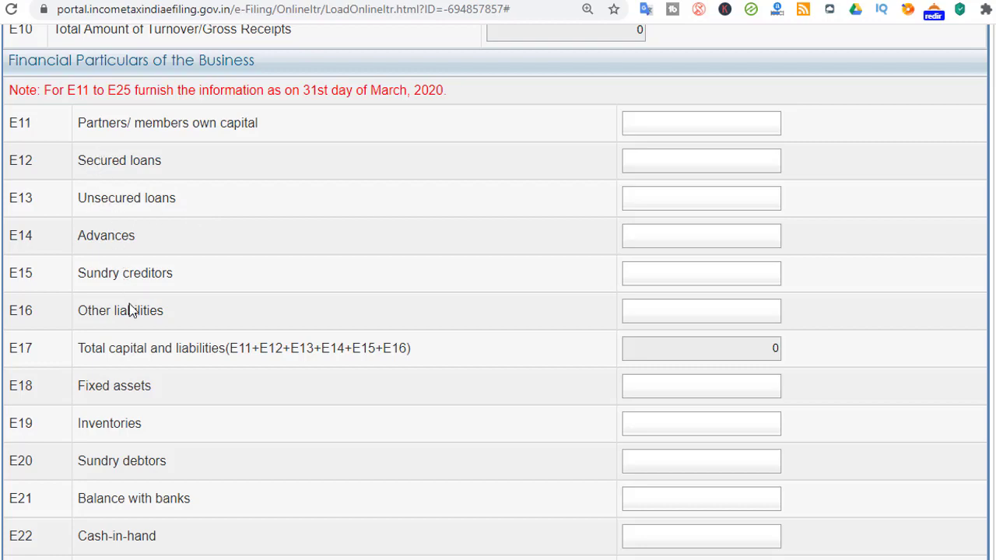
pyautogui.scroll(-3, 196, 418)
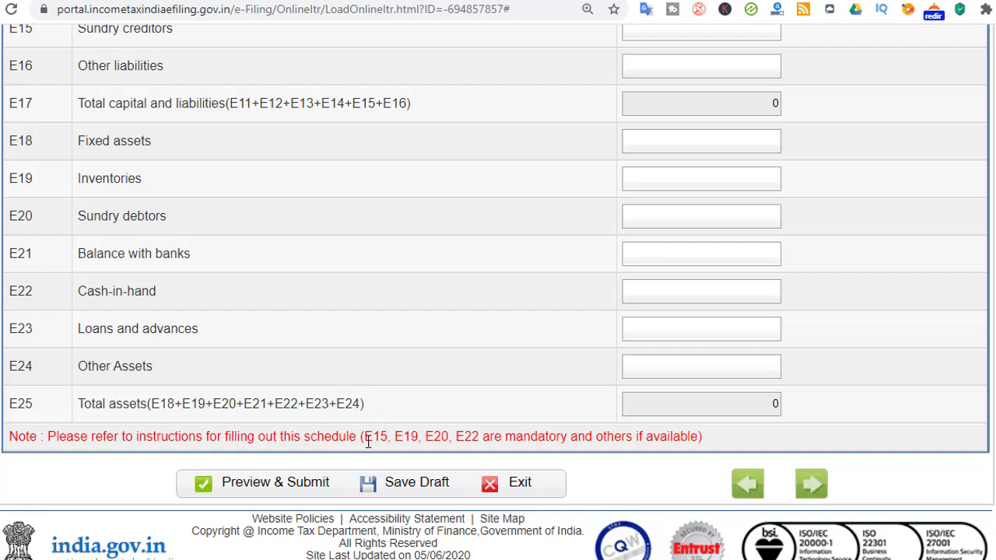
pyautogui.scroll(3, 148, 39)
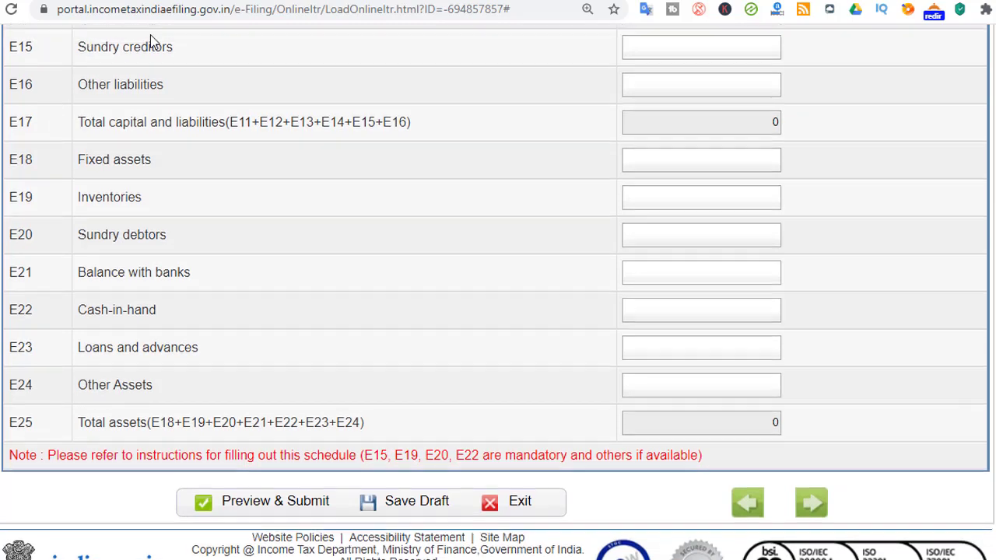
pyautogui.scroll(-2, 132, 265)
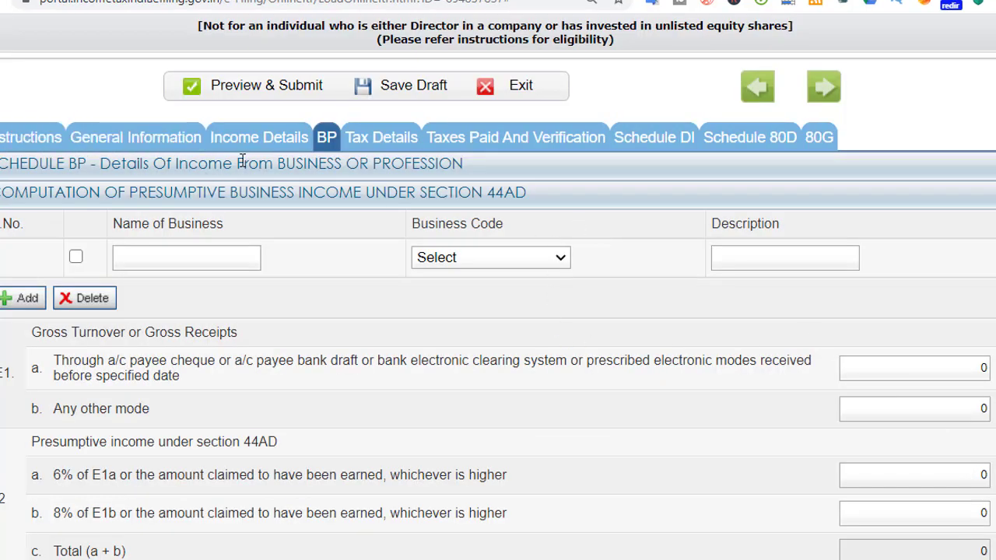
# Step: Open Income Details and examine the business income, salary fields and Nature of Exempt Allowance choices
pyautogui.click(246, 146)
pyautogui.scroll(-4, 325, 304)
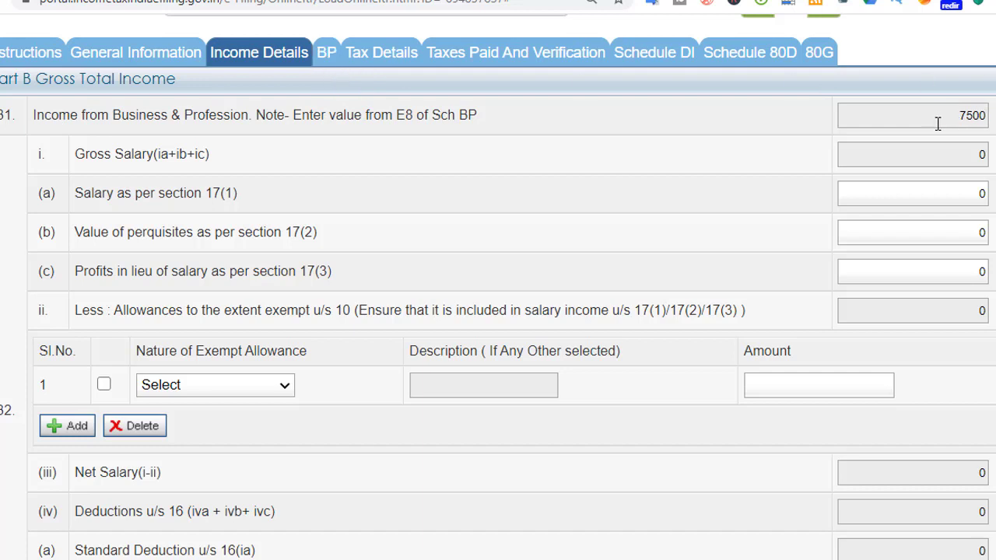
pyautogui.scroll(-1, 153, 221)
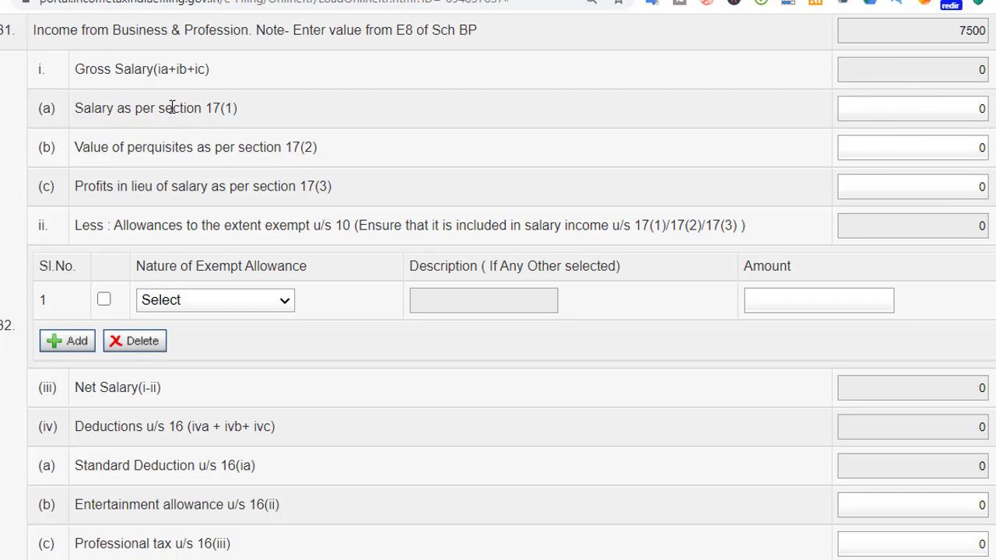
pyautogui.scroll(-2, 356, 218)
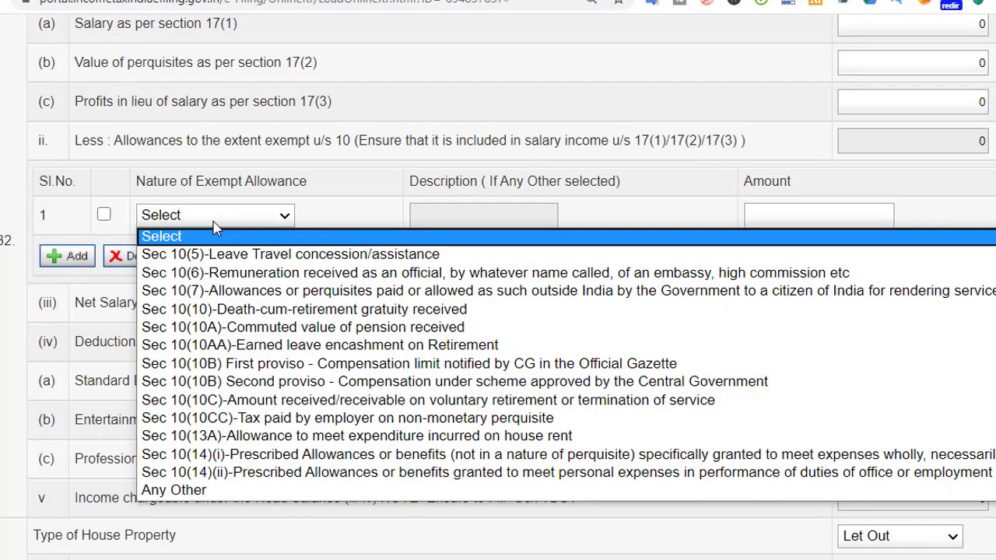
pyautogui.click(89, 257)
pyautogui.scroll(-2, 195, 222)
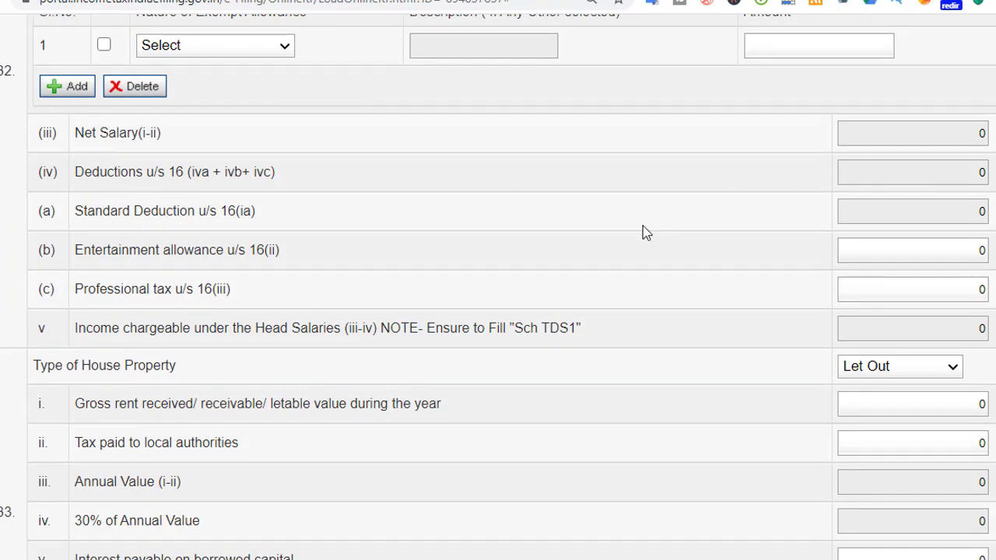
# Step: Set Salary as per section 17(1) to 500000 in Part B Gross Total Income
pyautogui.scroll(3, 623, 233)
pyautogui.scroll(1, 339, 249)
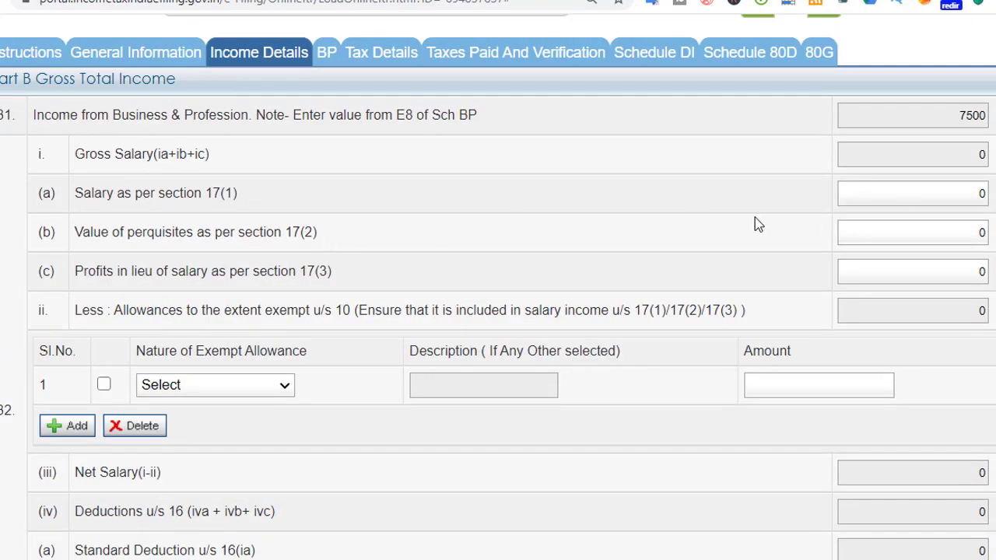
pyautogui.click(963, 195)
pyautogui.write('7500')
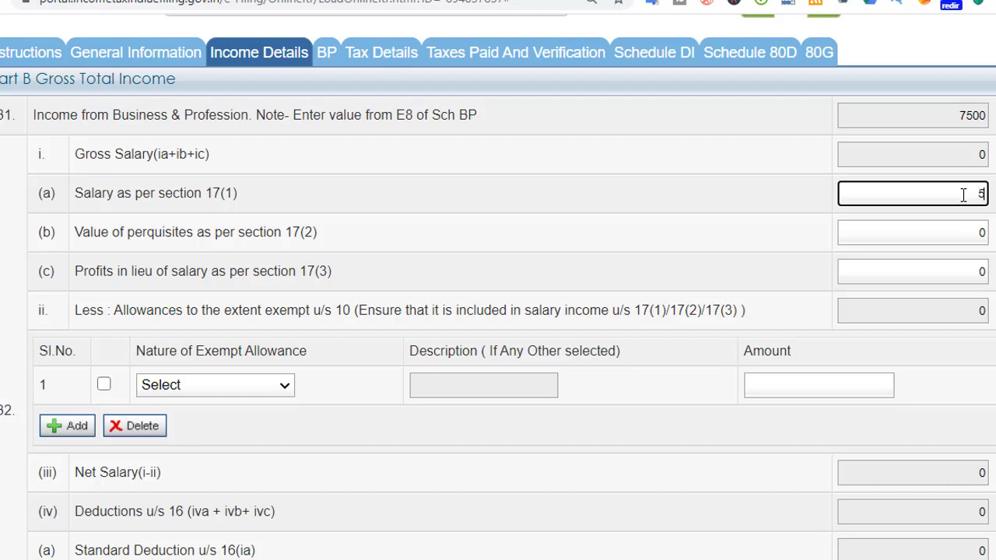
pyautogui.write('00000')
pyautogui.click(969, 312)
# Step: Review the net salary and the section 16 deductions, including the standard deduction, entertainment allowance and professional tax fields
pyautogui.scroll(-3, 933, 320)
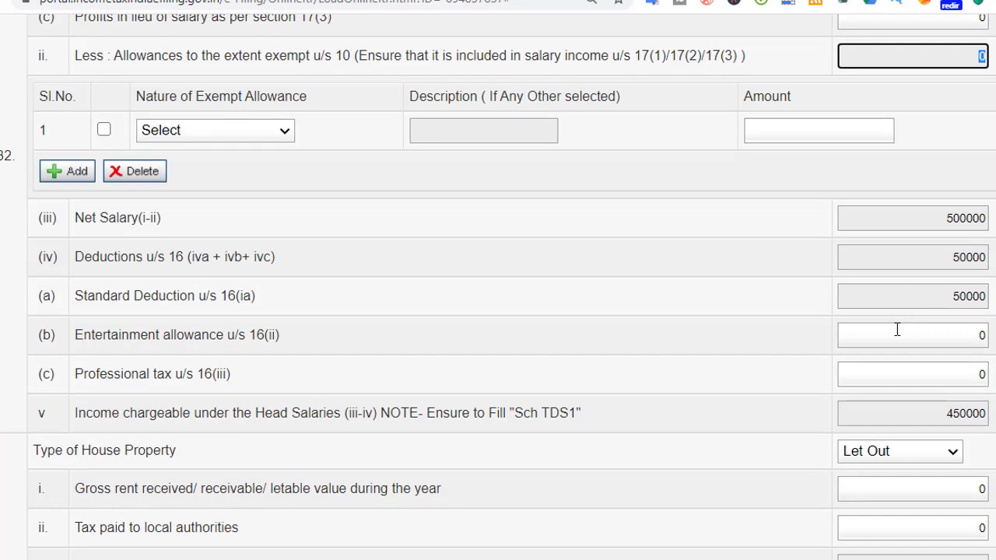
pyautogui.click(936, 255)
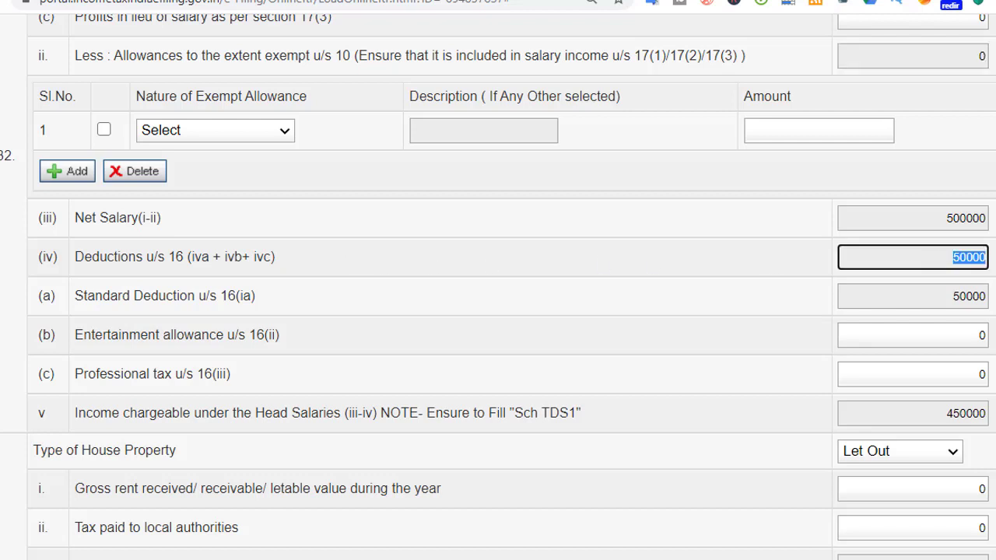
pyautogui.scroll(-2, 354, 298)
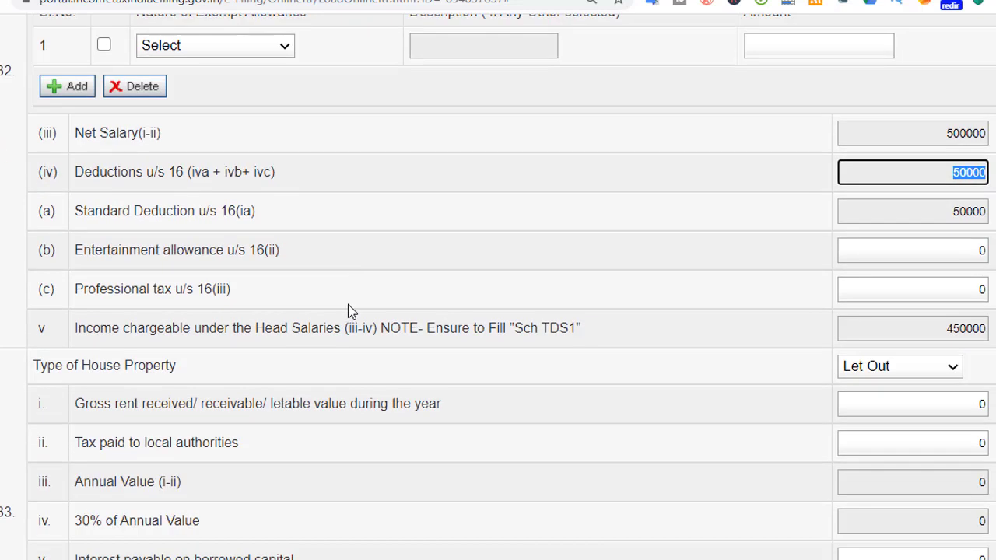
pyautogui.click(973, 250)
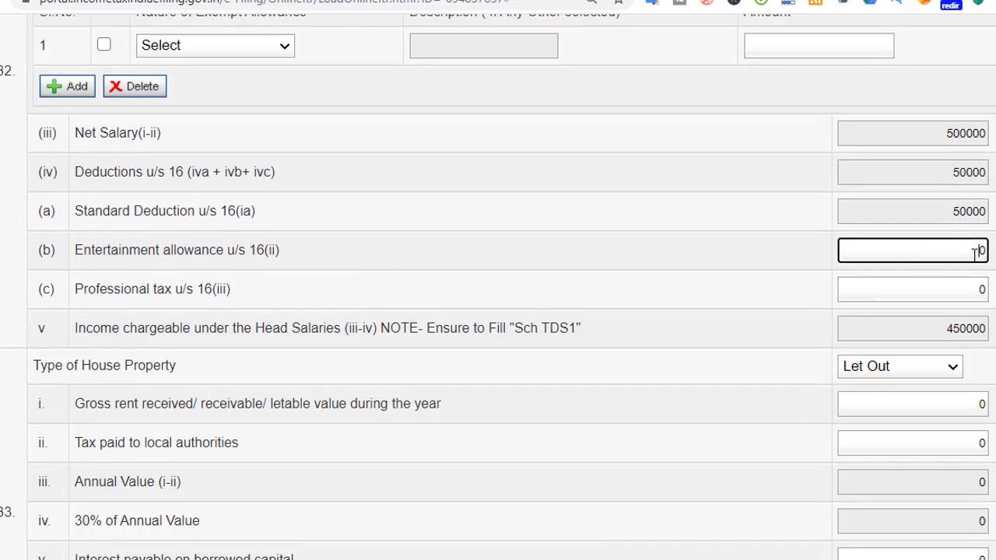
pyautogui.click(946, 288)
# Step: Examine the Type of House Property choices, keeping Let Out selected
pyautogui.scroll(-6, 355, 333)
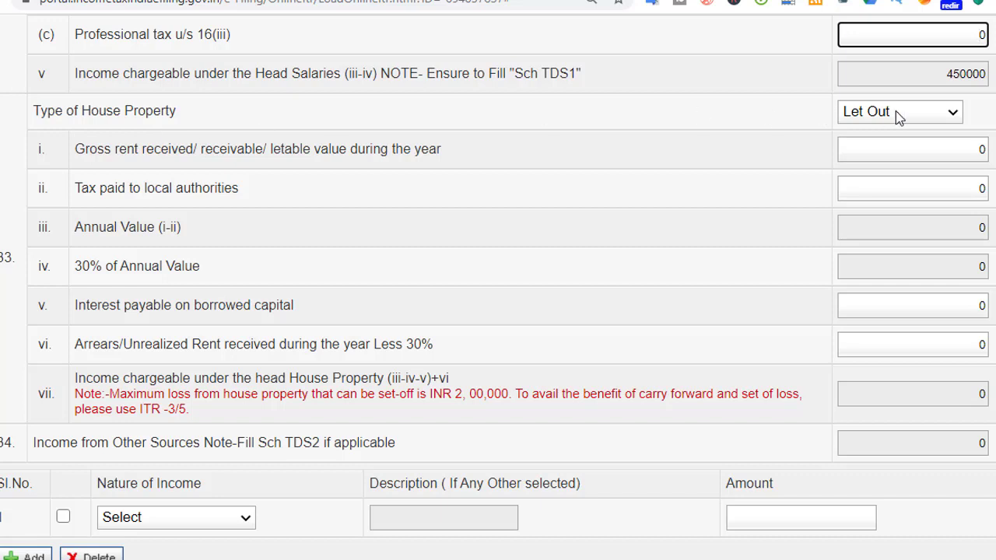
pyautogui.click(938, 124)
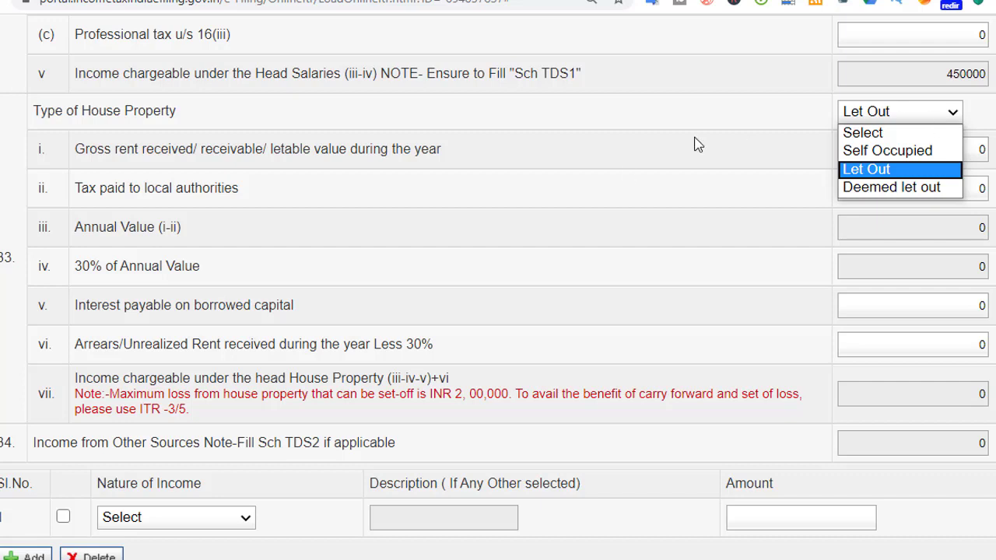
pyautogui.click(624, 168)
# Step: Set the gross rent received for the let-out house property to 120000 and check the 30% of Annual Value and local tax fields
pyautogui.click(958, 148)
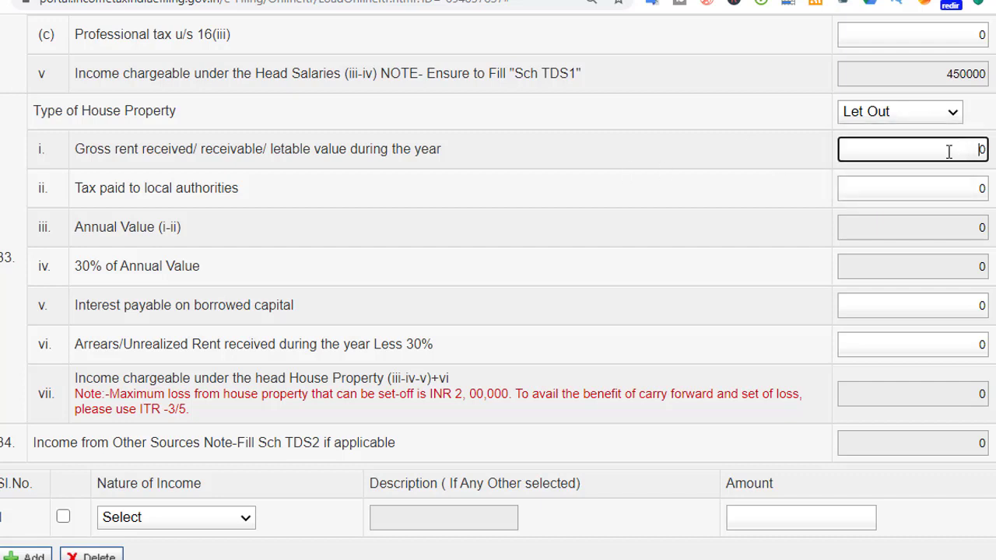
pyautogui.press('Delete')
pyautogui.write('120000')
pyautogui.click(900, 259)
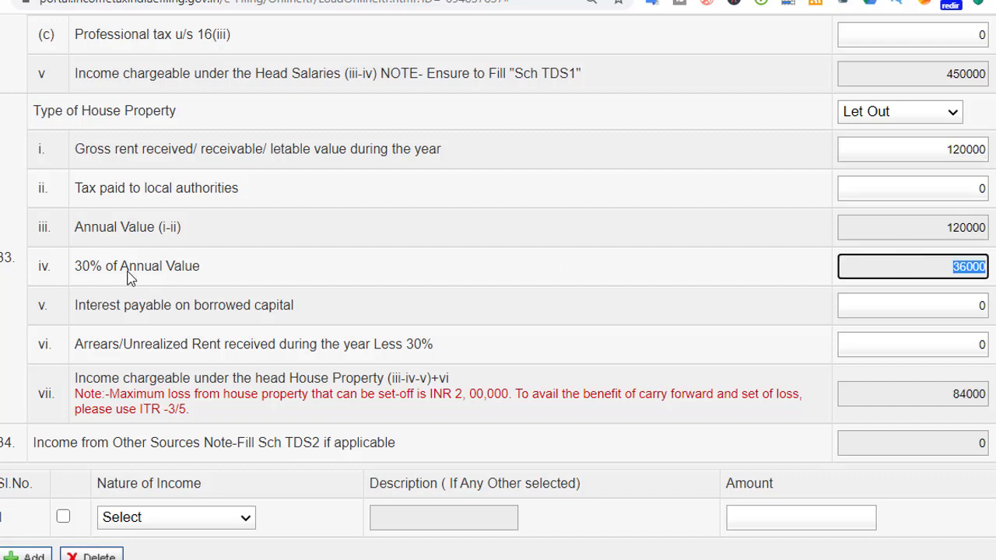
pyautogui.click(859, 191)
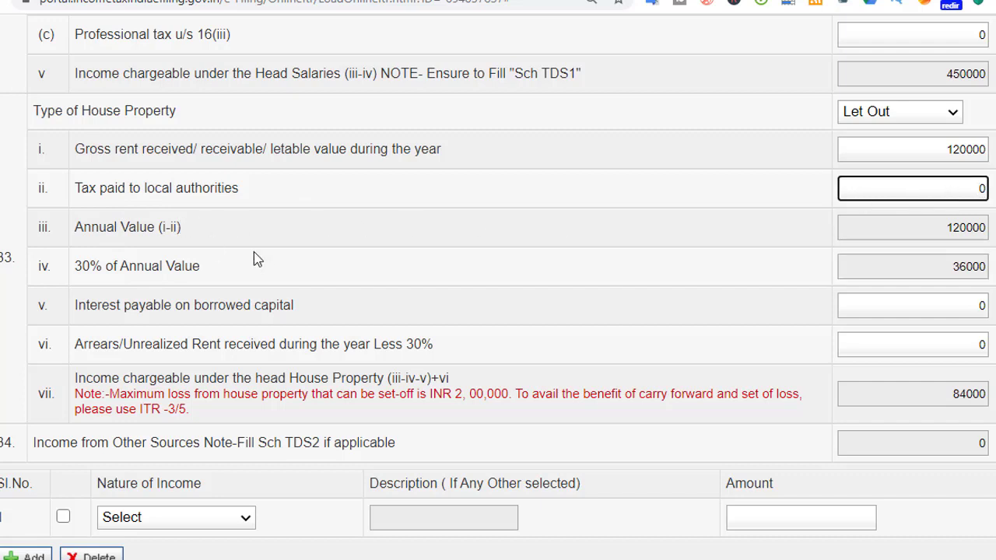
# Step: Review the let-out property's interest payable on borrowed capital, arrears of rent and chargeable house property income fields
pyautogui.scroll(-1, 256, 260)
pyautogui.click(228, 225)
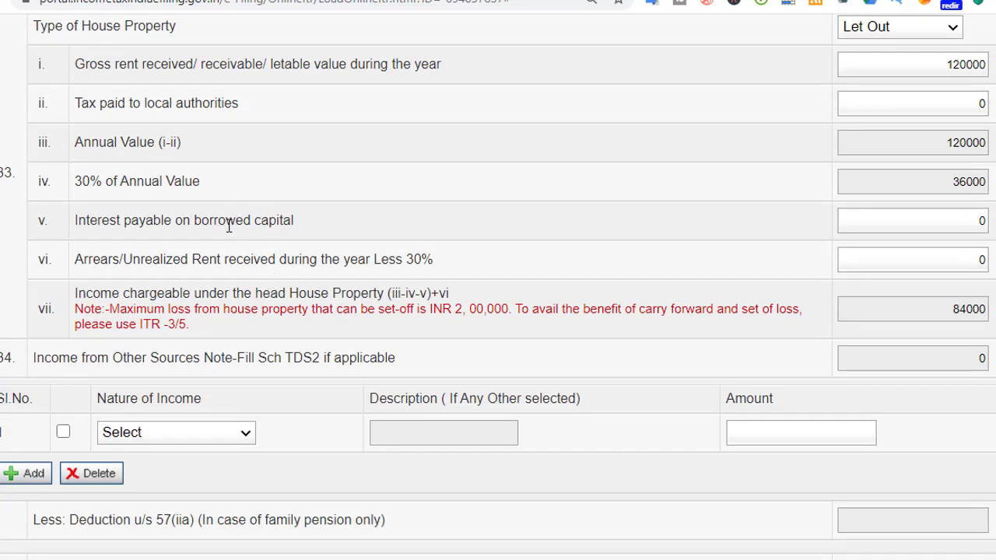
pyautogui.scroll(-1, 229, 226)
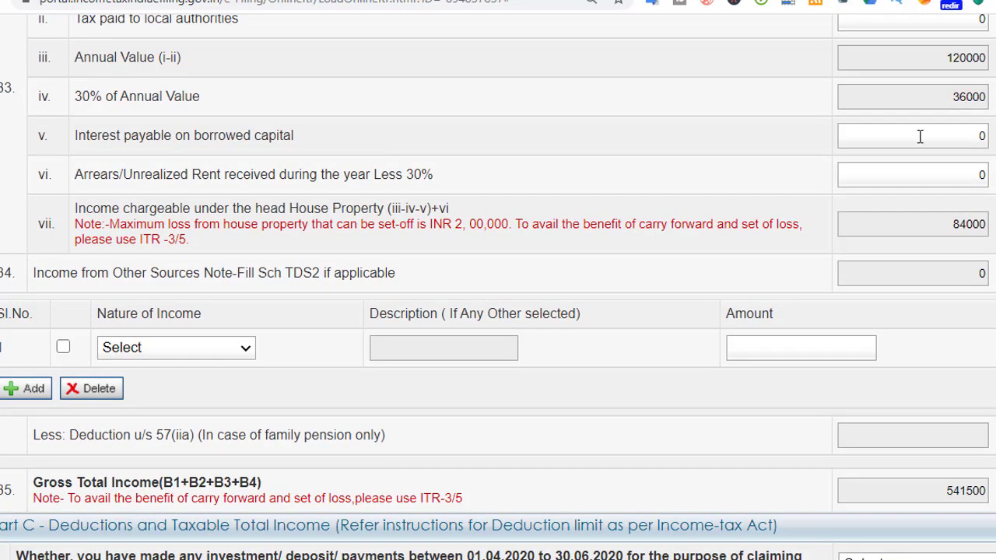
pyautogui.doubleClick(967, 137)
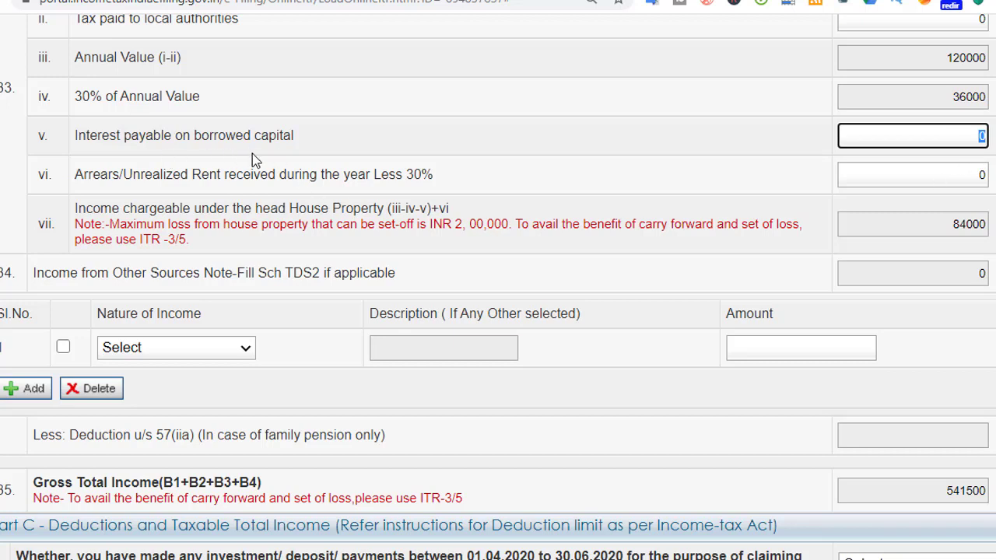
pyautogui.scroll(-1, 253, 160)
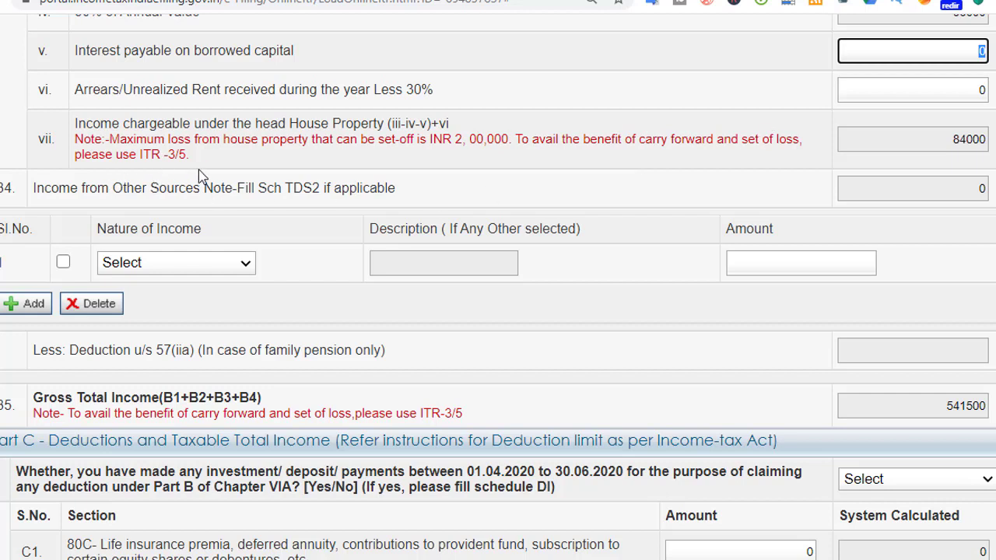
# Step: Examine the Nature of Income choices for Income from Other Sources, leaving the row unselected
pyautogui.scroll(-1, 148, 155)
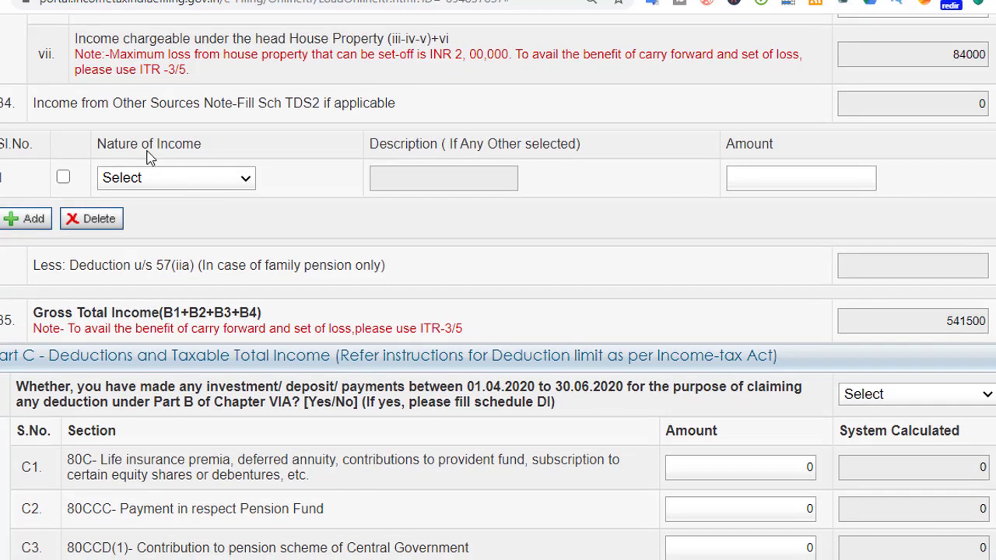
pyautogui.click(207, 181)
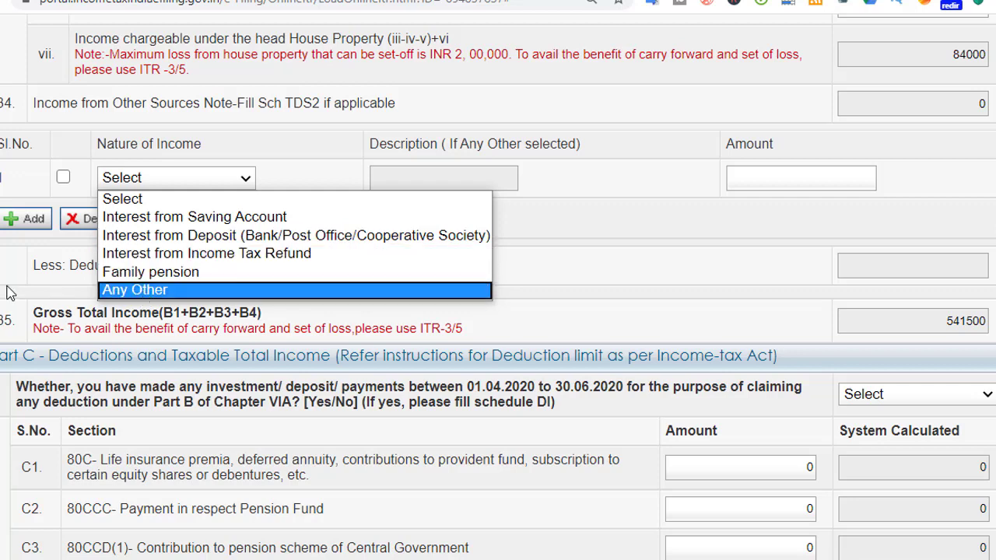
pyautogui.click(1, 251)
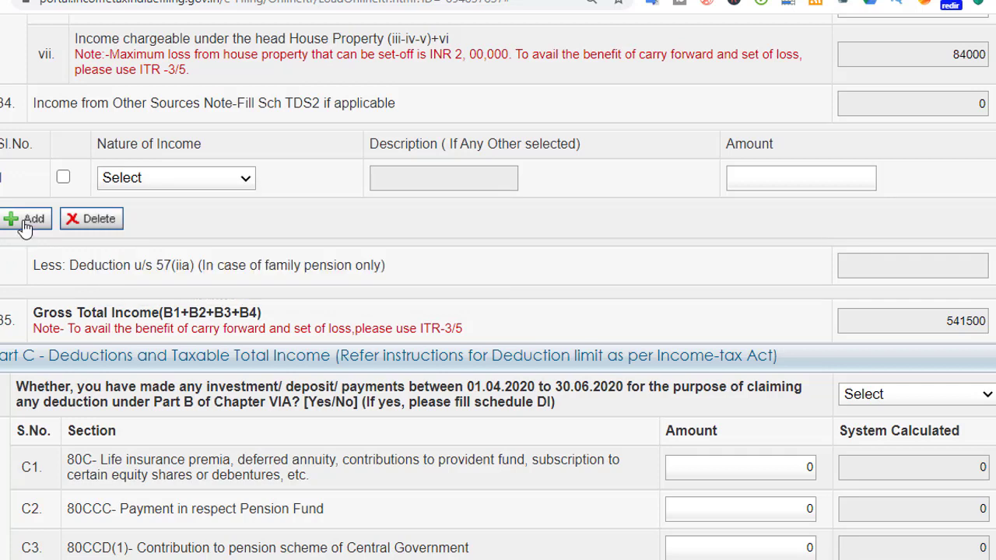
# Step: Answer Yes in Part C to having made investments, deposits or payments between 01.04.2020 and 30.06.2020 for Chapter VIA deductions
pyautogui.scroll(-1, 306, 229)
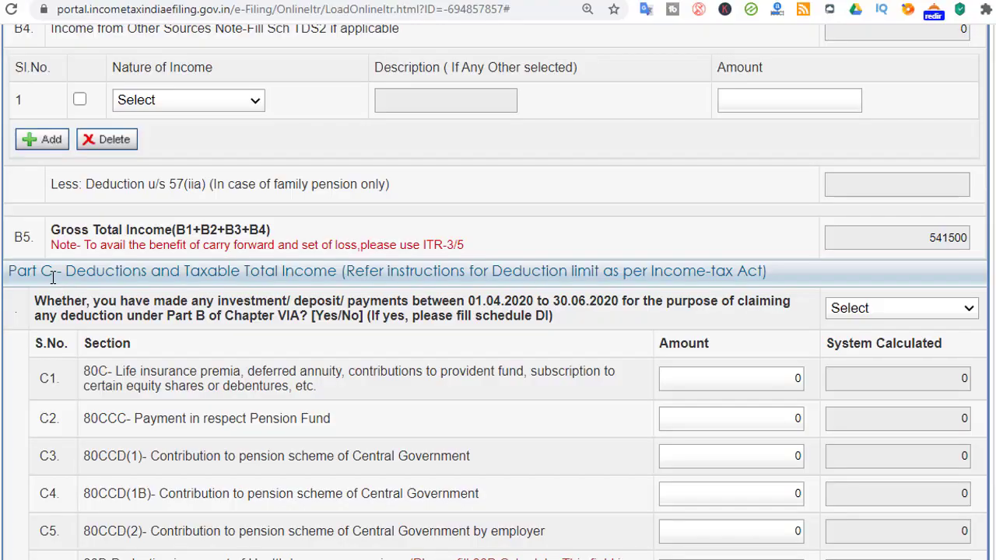
pyautogui.scroll(-1, 333, 286)
pyautogui.scroll(-2, 337, 290)
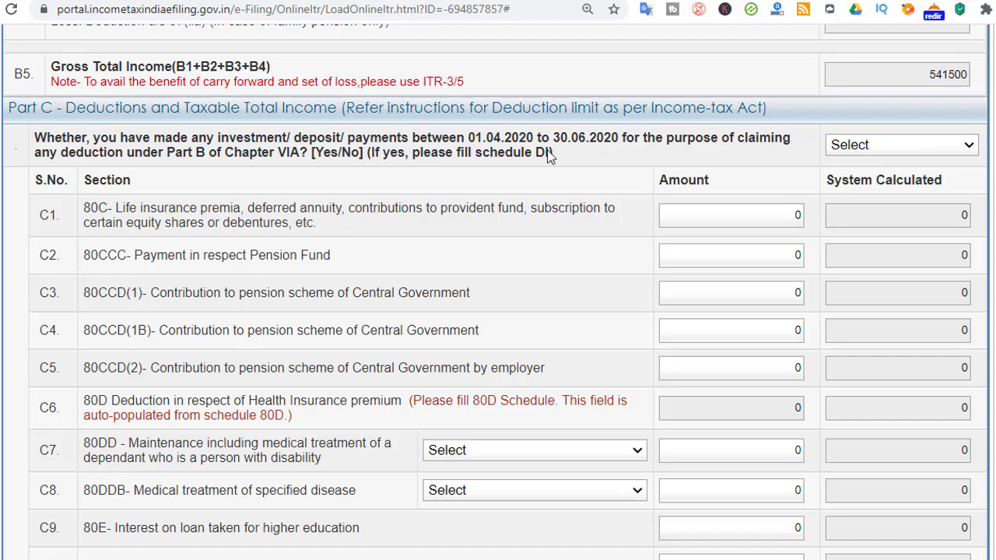
pyautogui.click(915, 144)
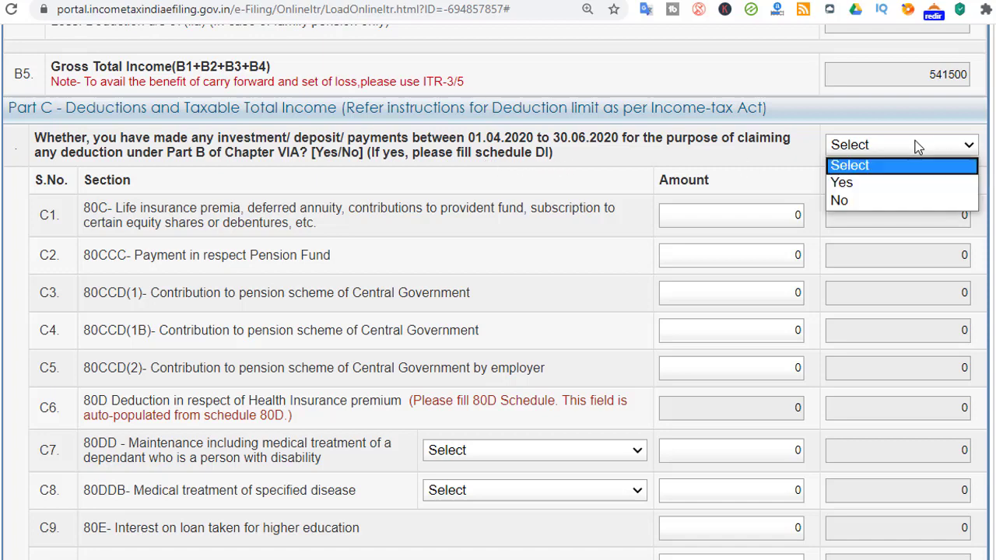
pyautogui.click(856, 186)
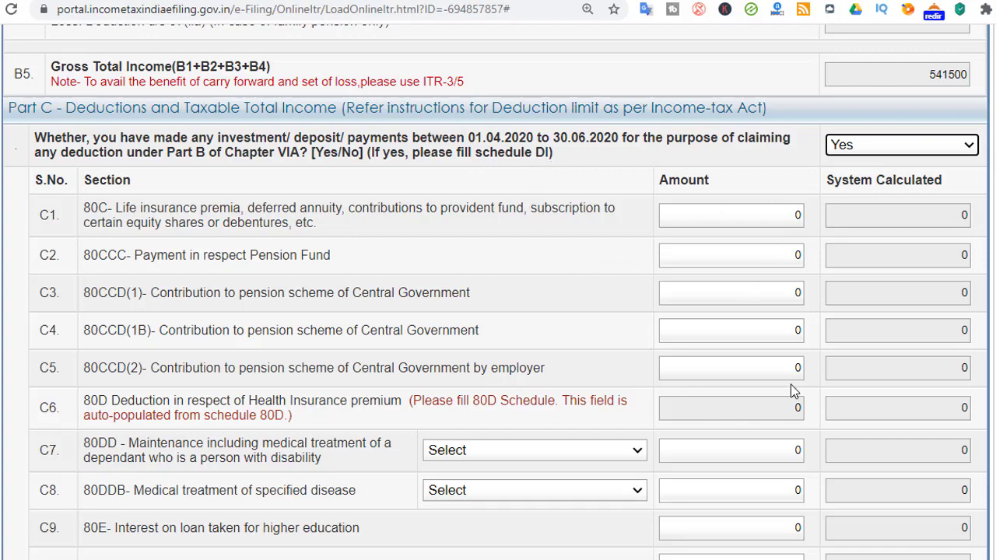
# Step: Open Schedule DI and review its section-wise columns for eligible deductions and investments made between 01.04.2020 and 30.06.2020
pyautogui.scroll(15, 645, 237)
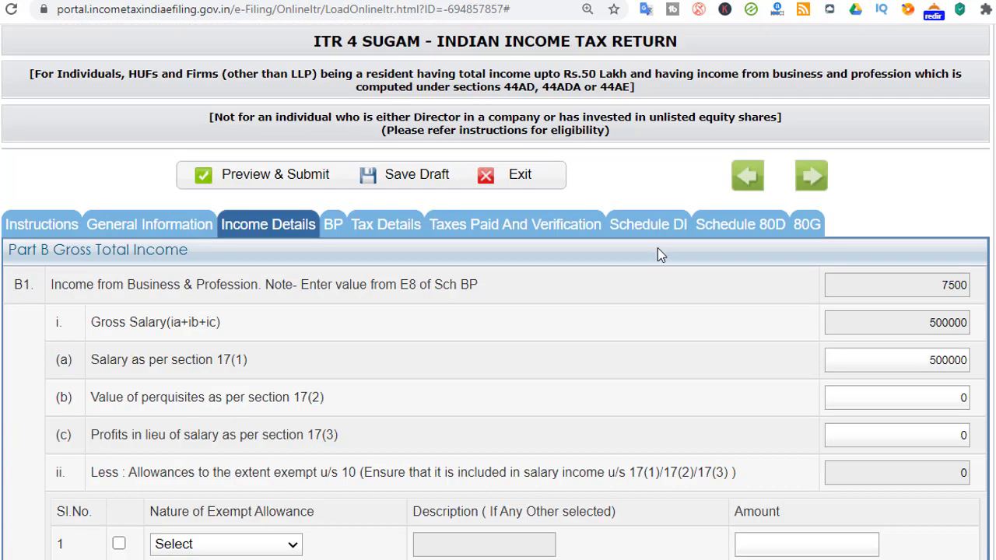
pyautogui.click(650, 225)
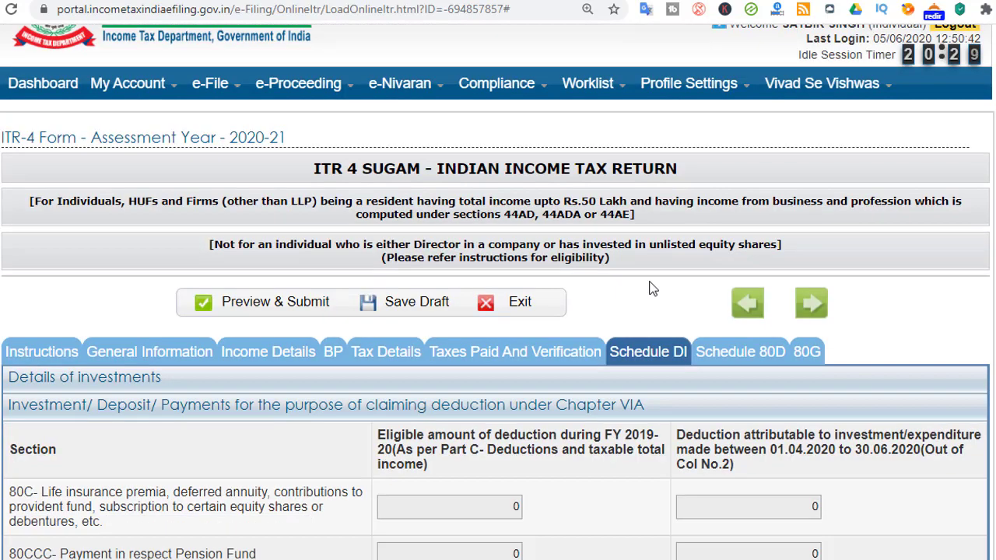
pyautogui.scroll(-4, 646, 234)
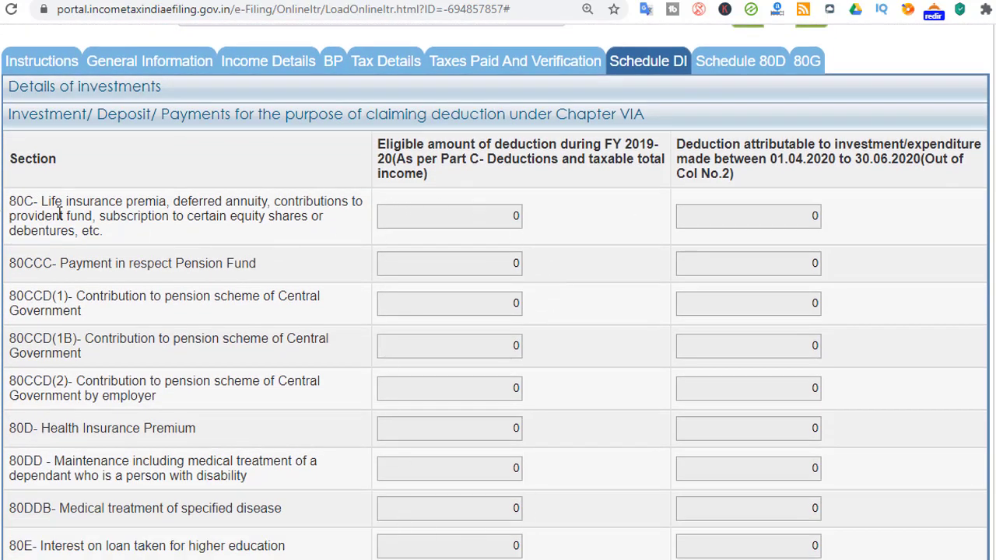
pyautogui.scroll(-1, 80, 476)
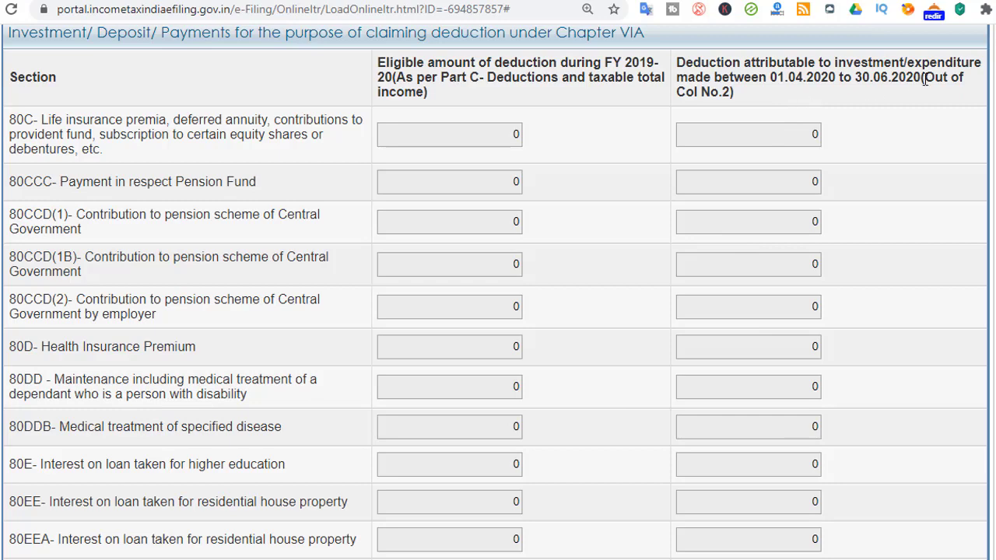
pyautogui.scroll(-2, 791, 381)
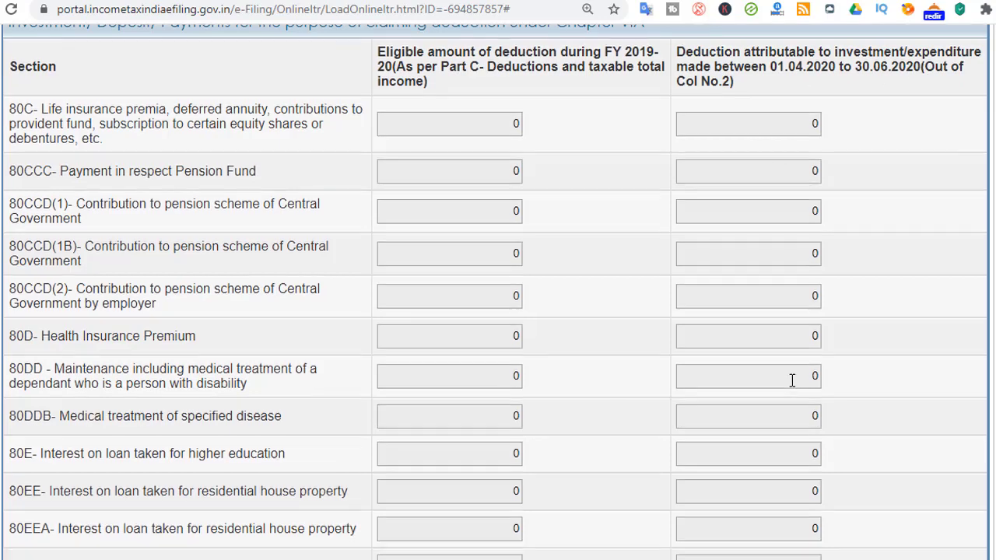
pyautogui.scroll(-1, 792, 380)
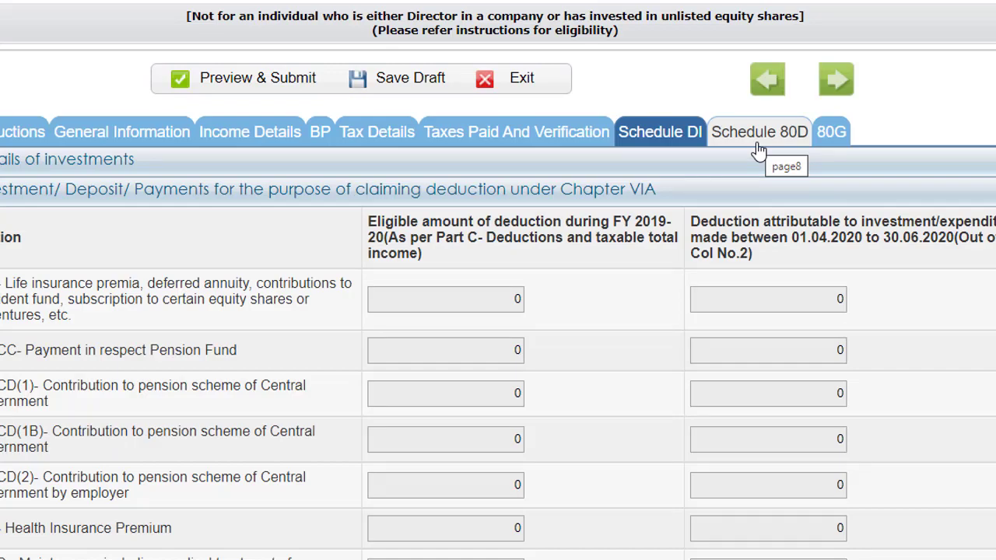
# Step: Open Schedule 80D and review the senior citizen questions and health insurance fields for self, family and parents
pyautogui.click(759, 132)
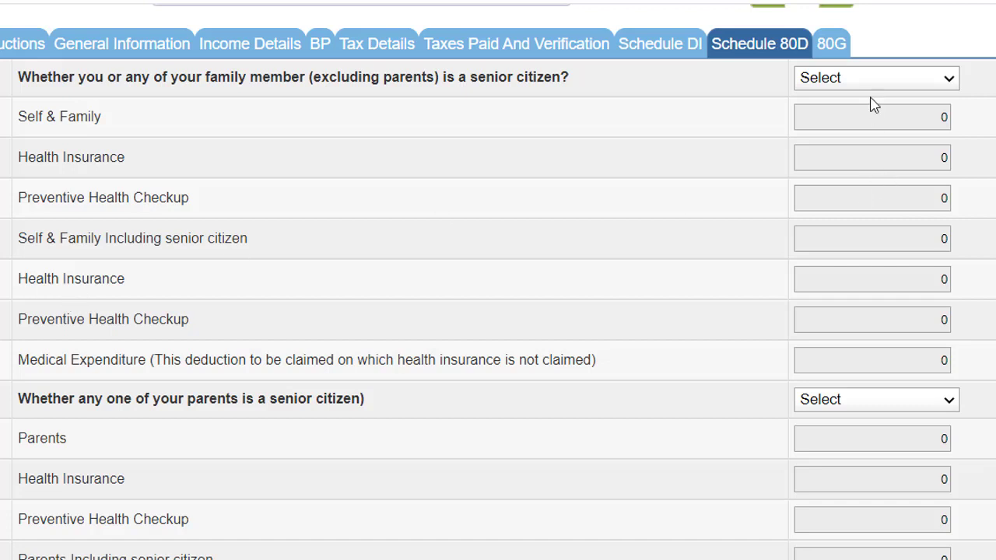
pyautogui.scroll(-2, 457, 327)
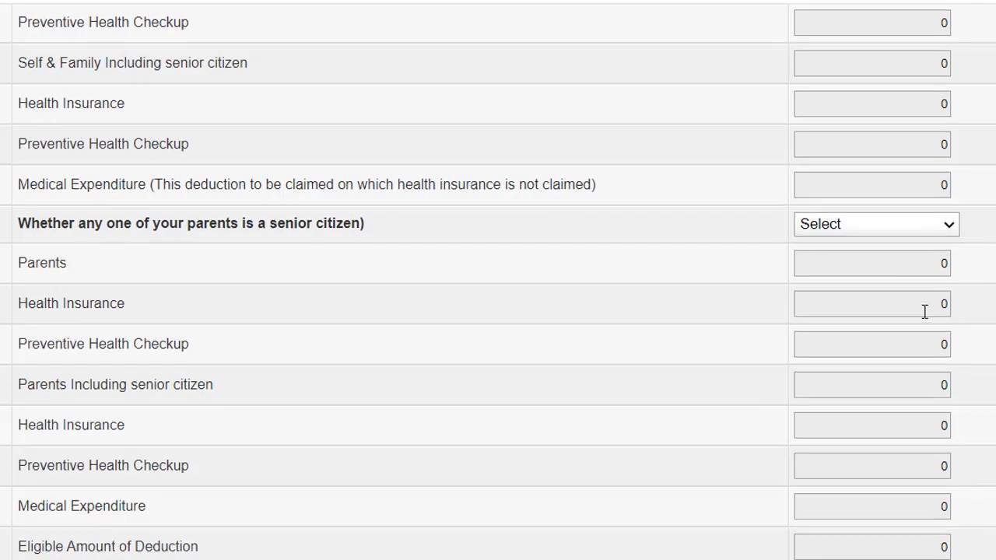
pyautogui.scroll(2, 923, 311)
pyautogui.scroll(2, 923, 311)
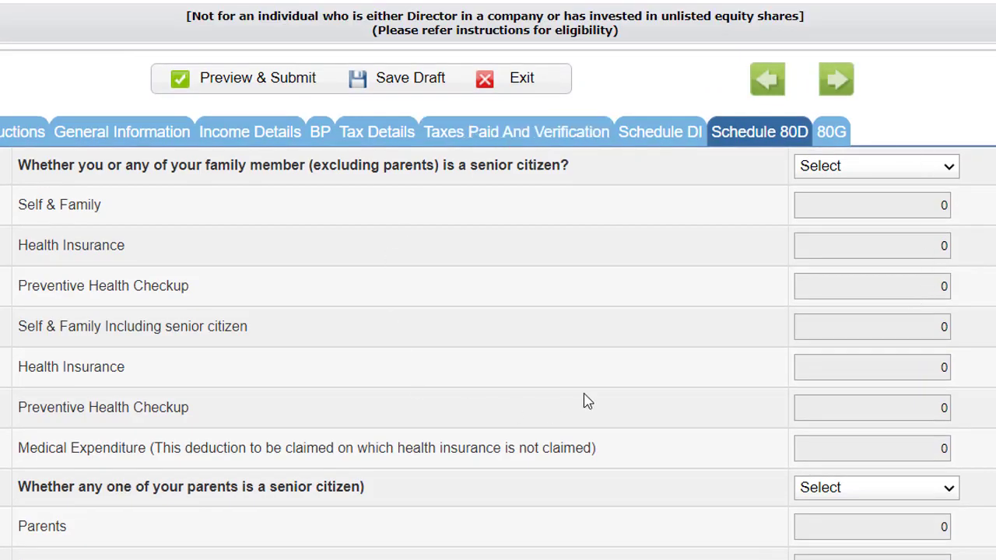
# Step: Open Schedule 80G and examine the donee details and the cash and other-mode amounts for donations with 100% deduction
pyautogui.click(830, 138)
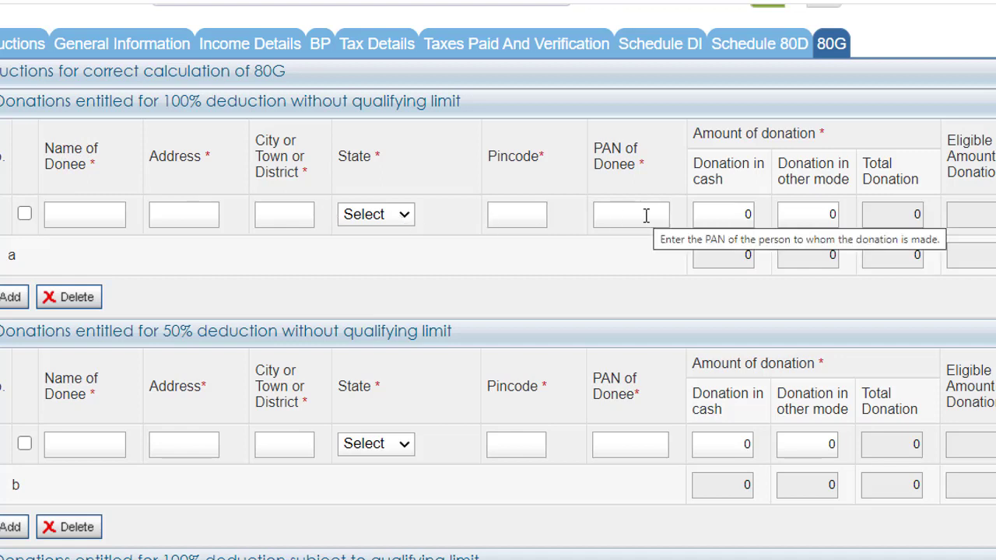
pyautogui.click(744, 214)
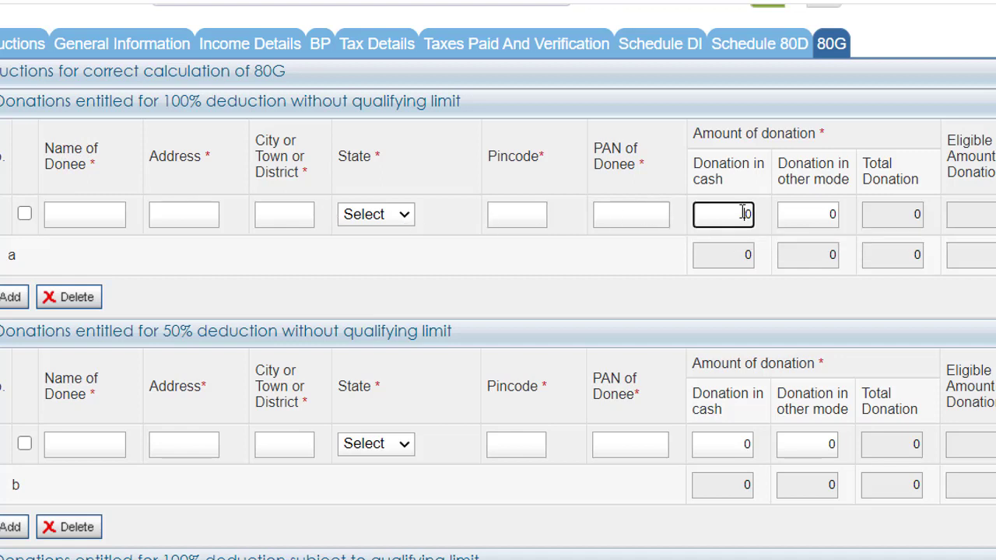
pyautogui.click(826, 213)
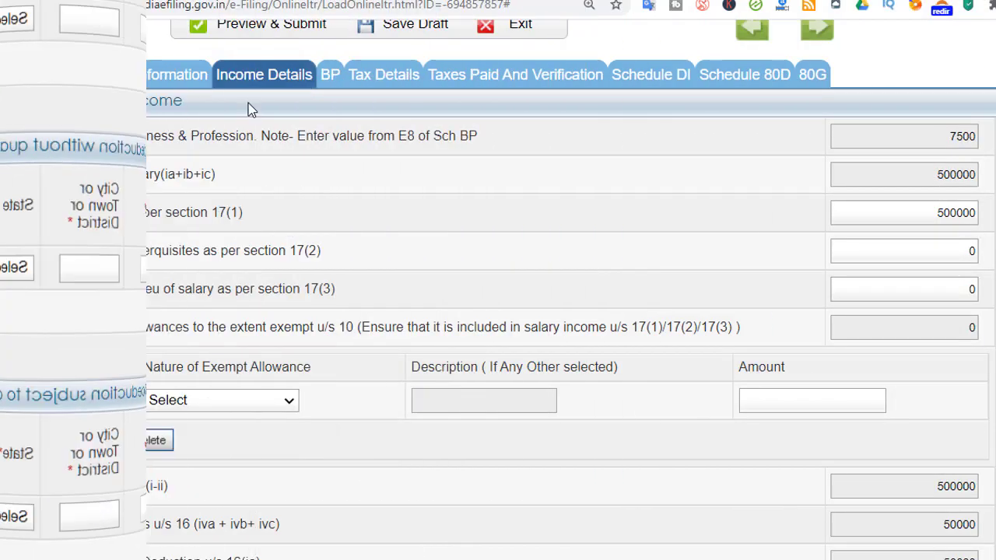
# Step: Return to Income Details and check the total deductions, taxable total income and section 87A rebate in Parts C and D
pyautogui.scroll(-13, 536, 288)
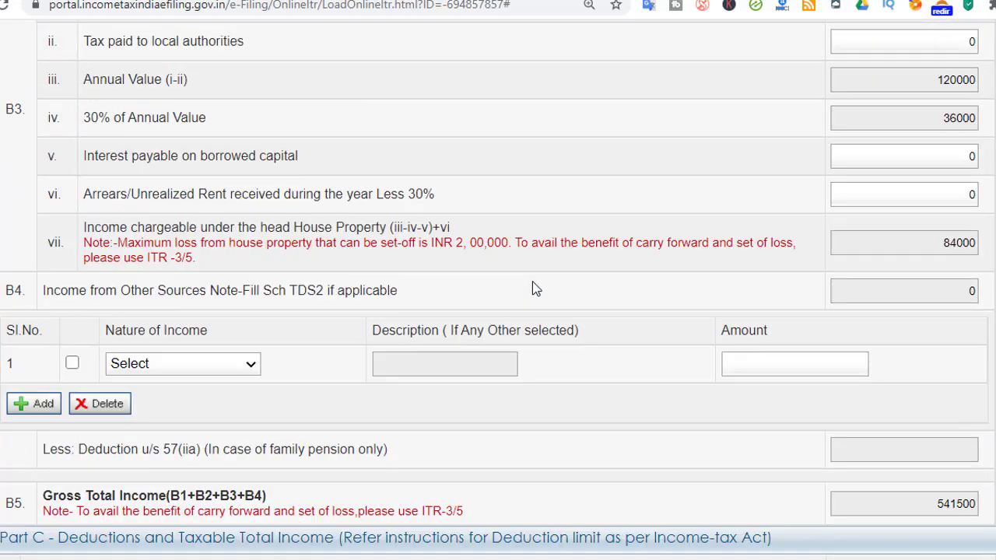
pyautogui.scroll(-5, 534, 282)
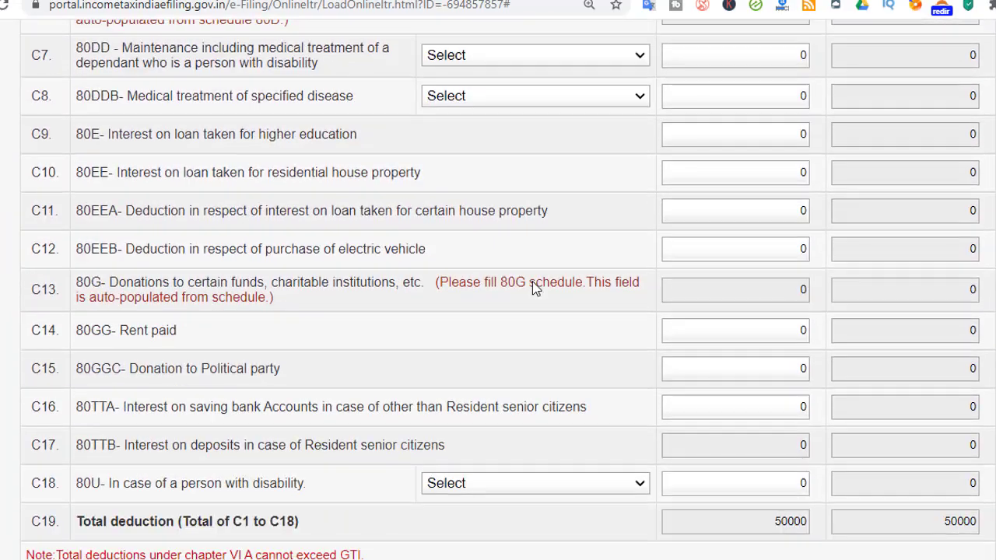
pyautogui.scroll(-2, 535, 287)
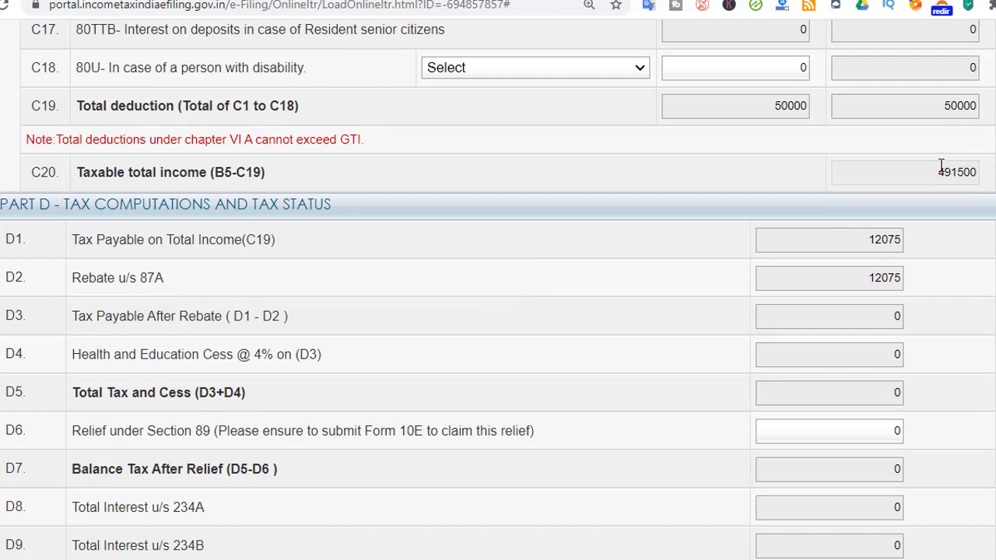
pyautogui.moveTo(921, 176); pyautogui.dragTo(993, 181)
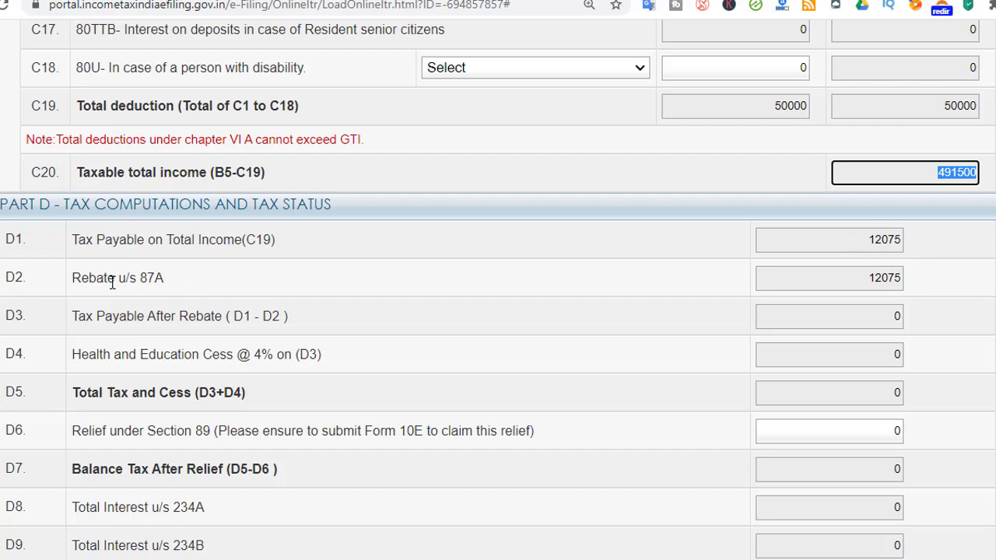
pyautogui.scroll(-1, 289, 282)
# Step: Open Tax Details and review the TDS and TCS schedules and the advance and self-assessment tax payments
pyautogui.scroll(1, 288, 283)
pyautogui.click(366, 69)
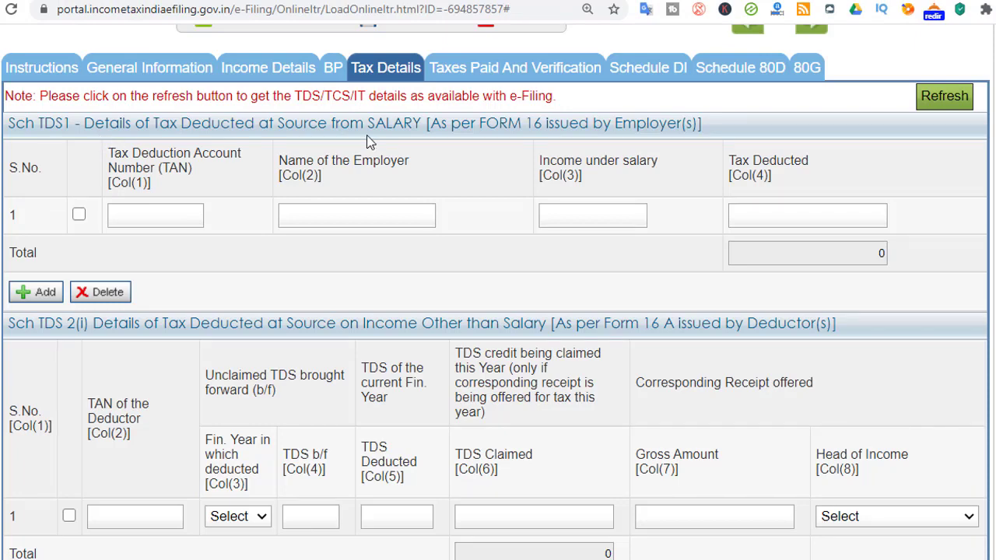
pyautogui.scroll(-4, 484, 307)
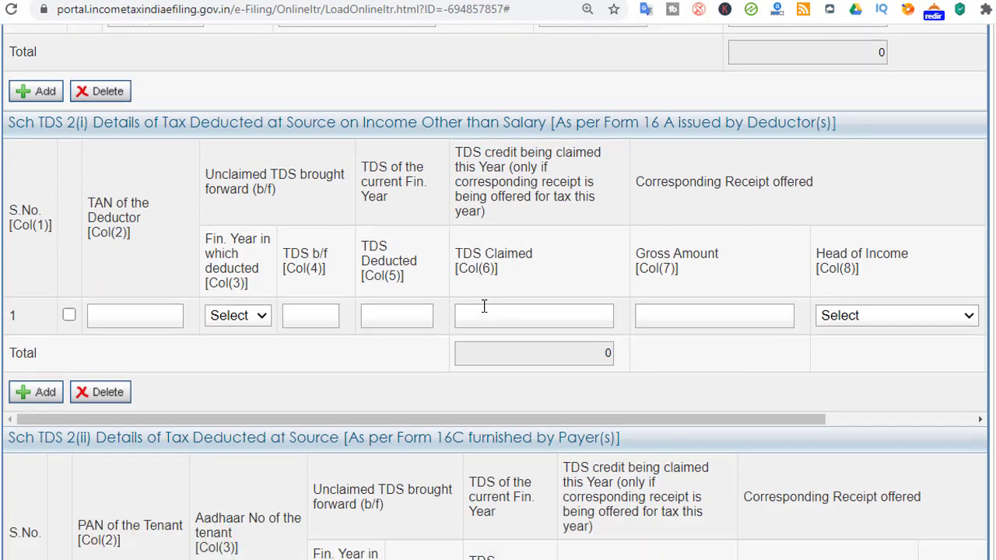
pyautogui.scroll(-8, 484, 308)
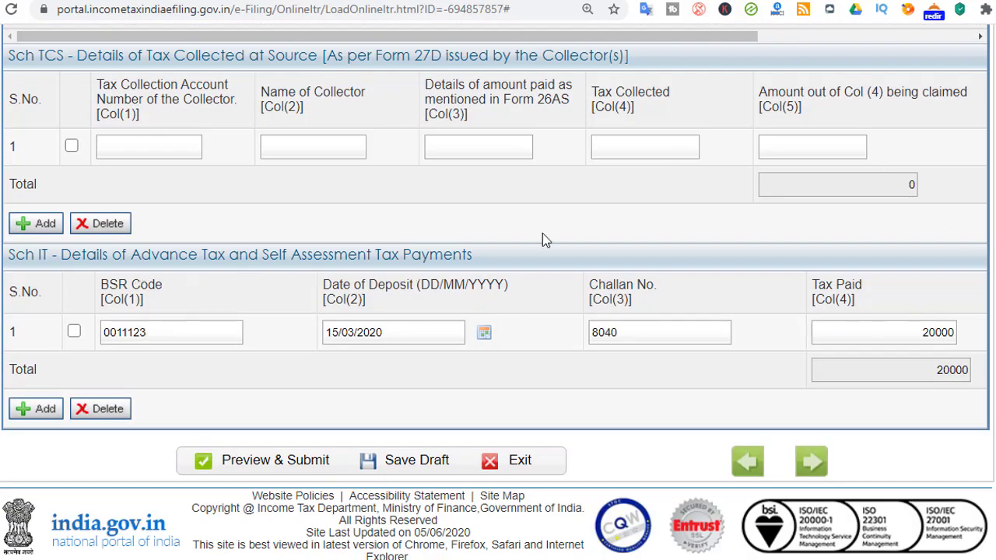
# Step: Open Taxes Paid and Verification and review the tax totals, refund and the nature-of-income choices for exempt income
pyautogui.scroll(10, 840, 284)
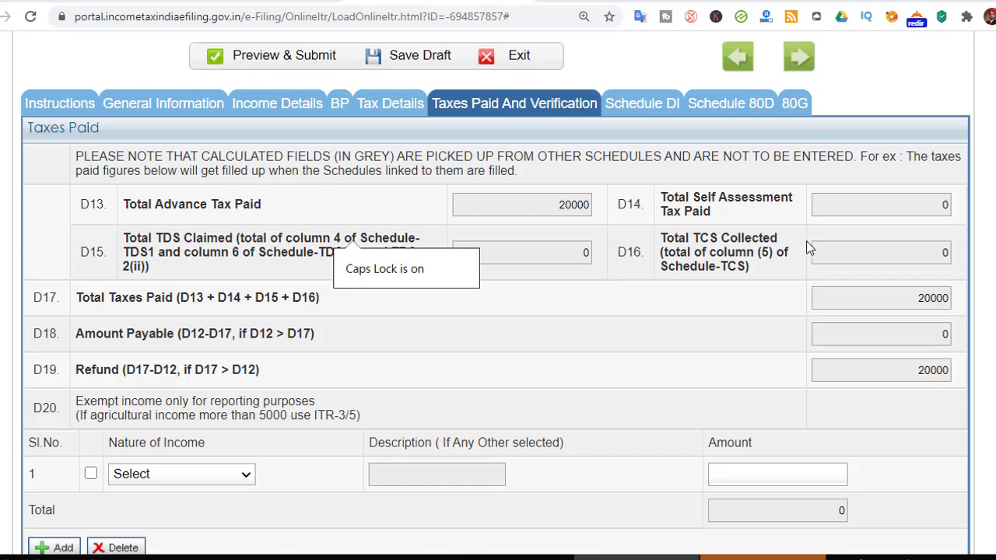
pyautogui.scroll(-1, 807, 249)
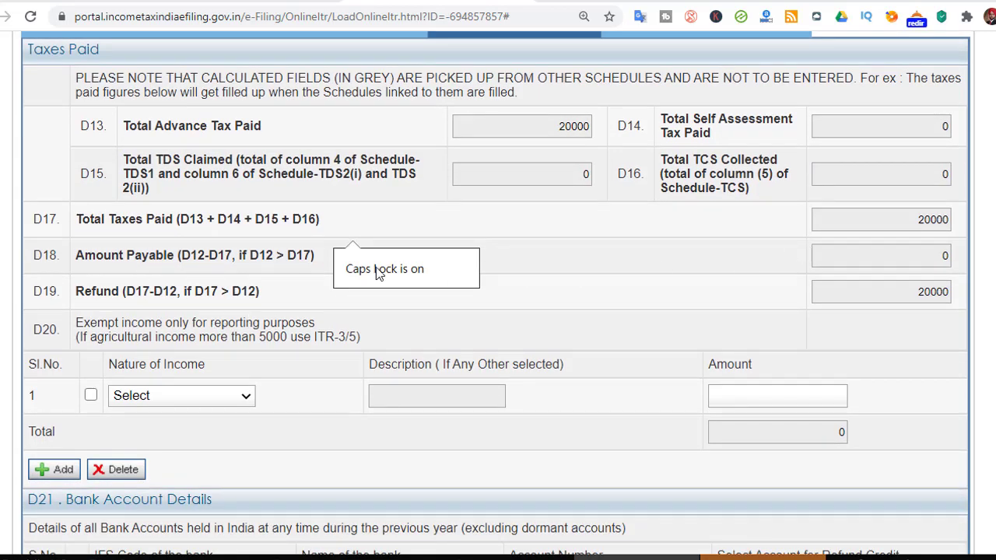
pyautogui.scroll(-1, 394, 336)
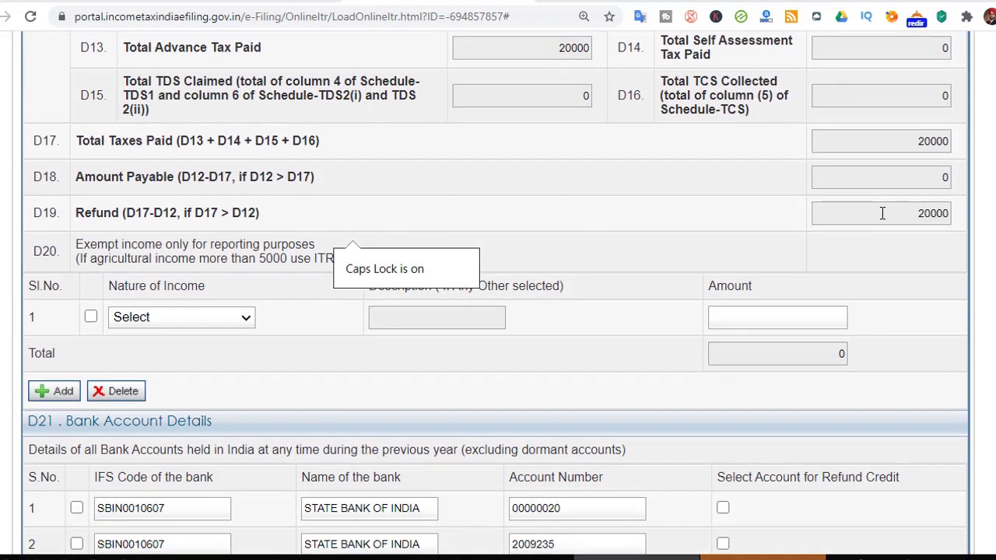
pyautogui.scroll(-1, 882, 213)
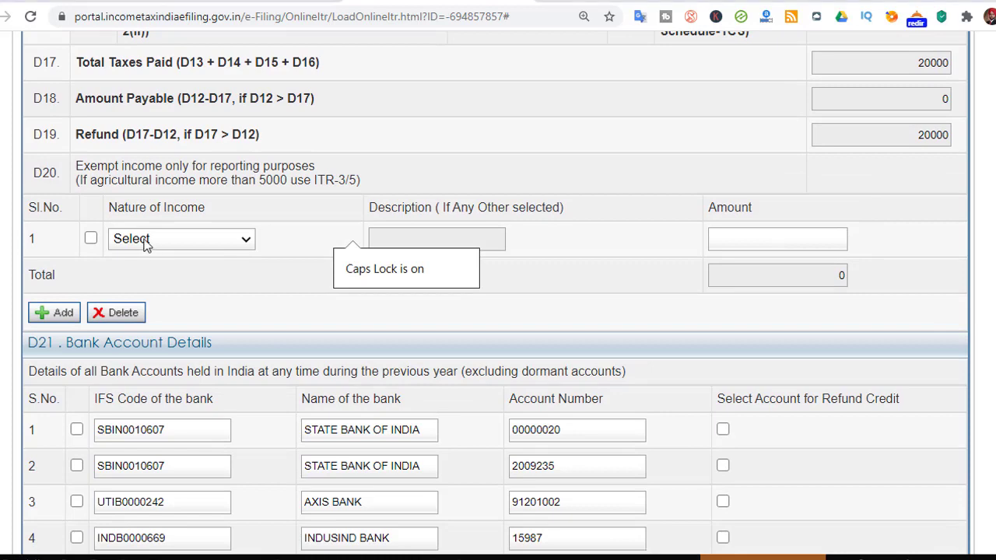
pyautogui.click(144, 241)
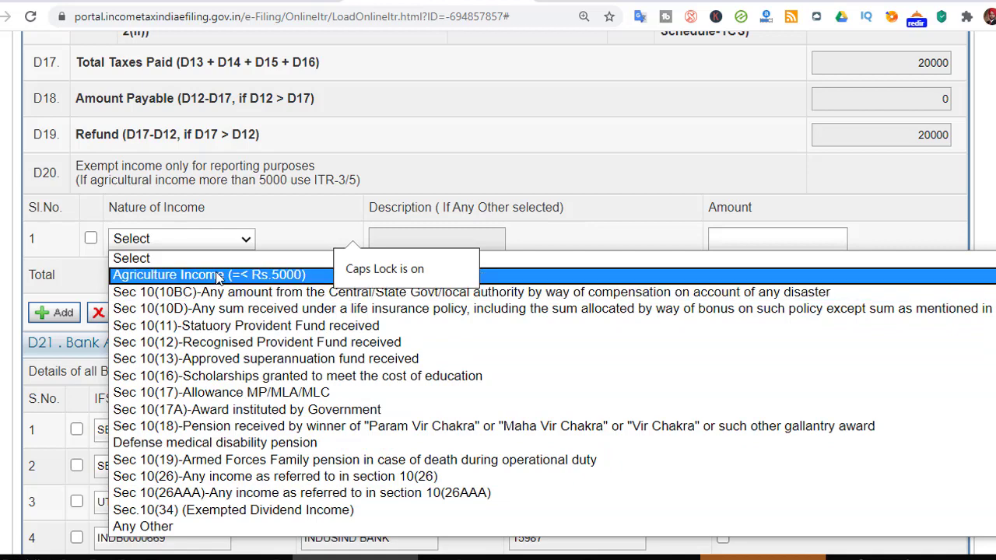
pyautogui.click(480, 180)
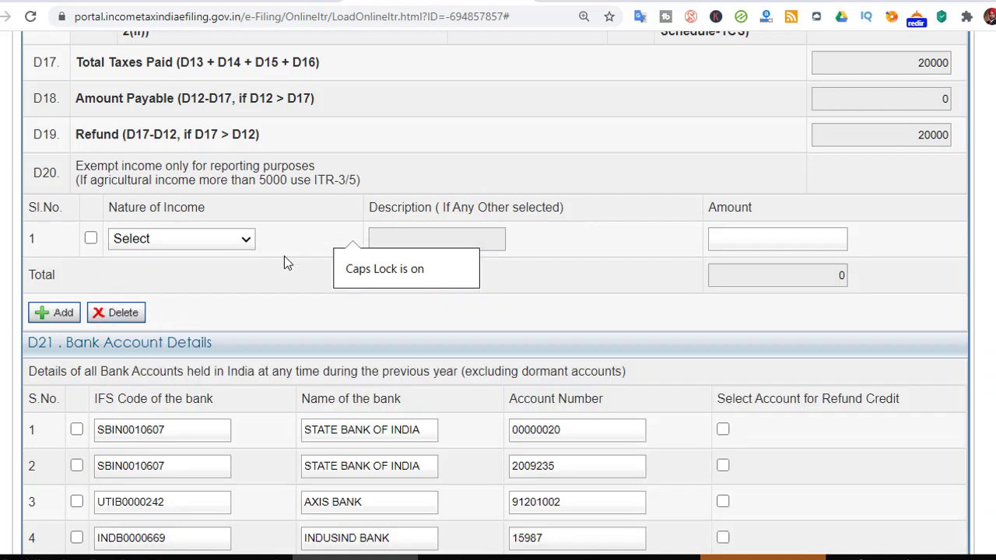
# Step: In Bank Account Details, mark the first State Bank of India row and select that account for refund credit
pyautogui.scroll(-1, 247, 295)
pyautogui.scroll(-1, 249, 298)
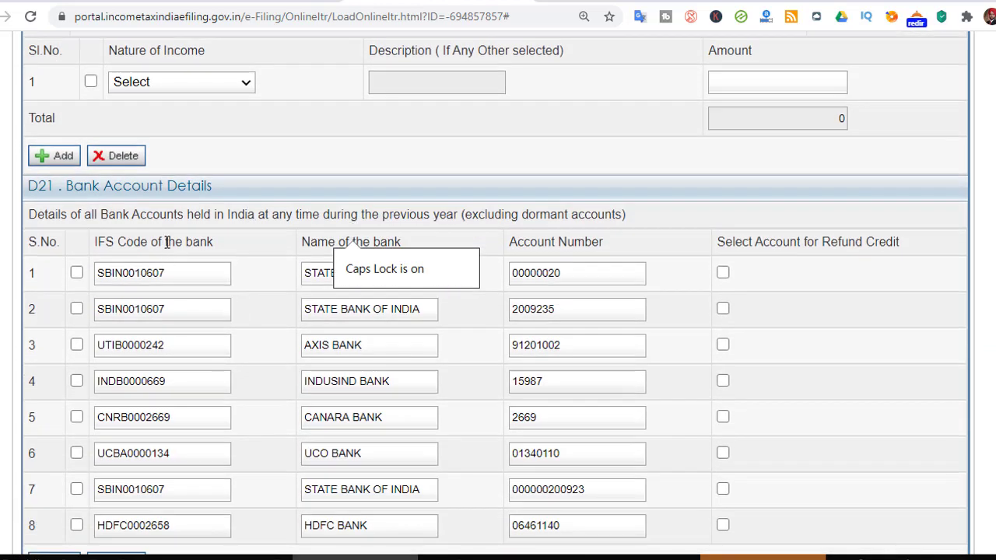
pyautogui.scroll(-1, 425, 380)
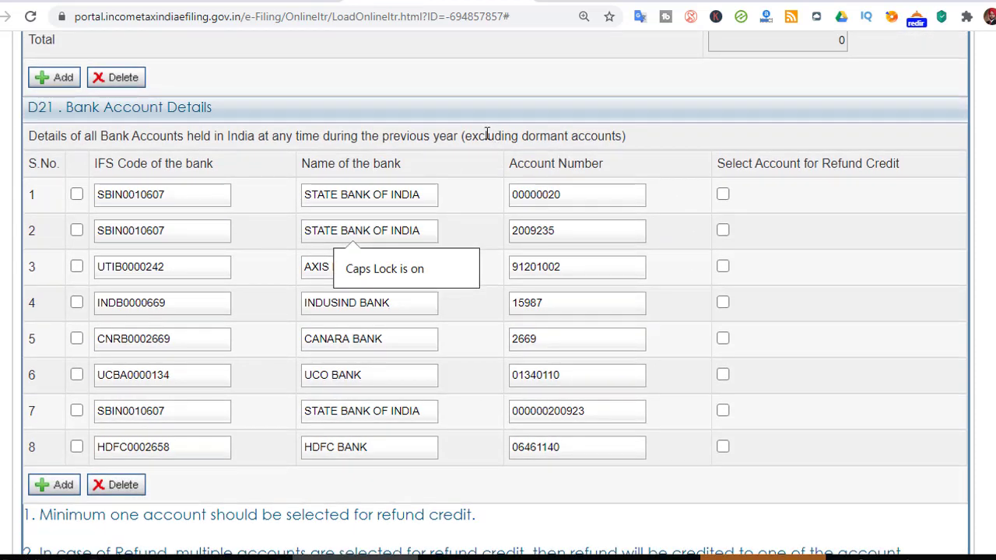
pyautogui.click(76, 195)
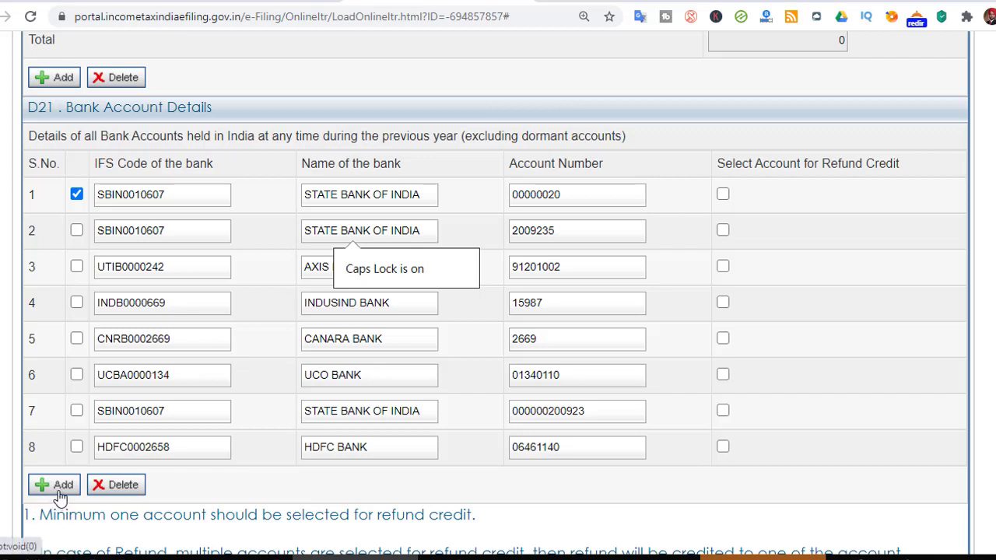
pyautogui.click(723, 194)
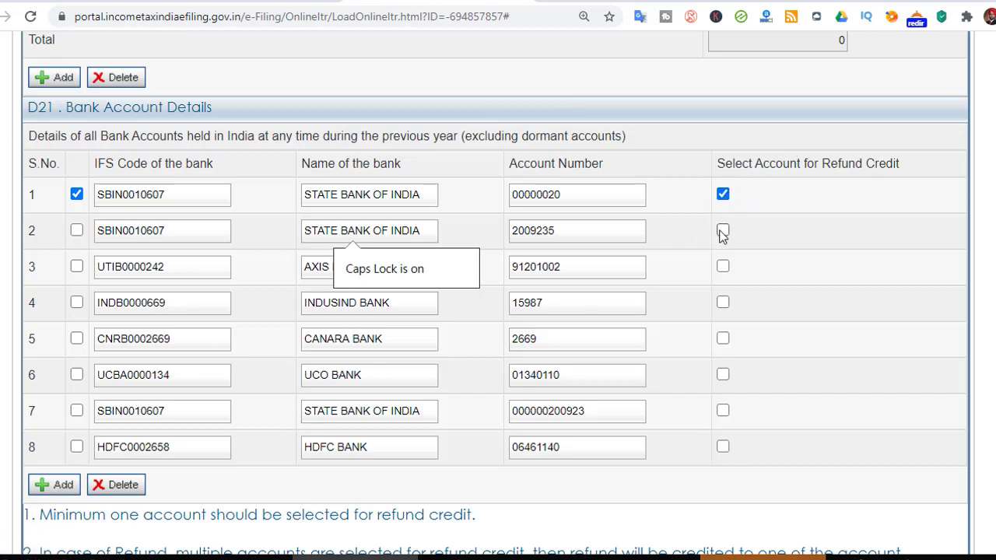
# Step: Review the signatory capacity choices in the verification declaration and go to the Place field
pyautogui.scroll(-1, 281, 463)
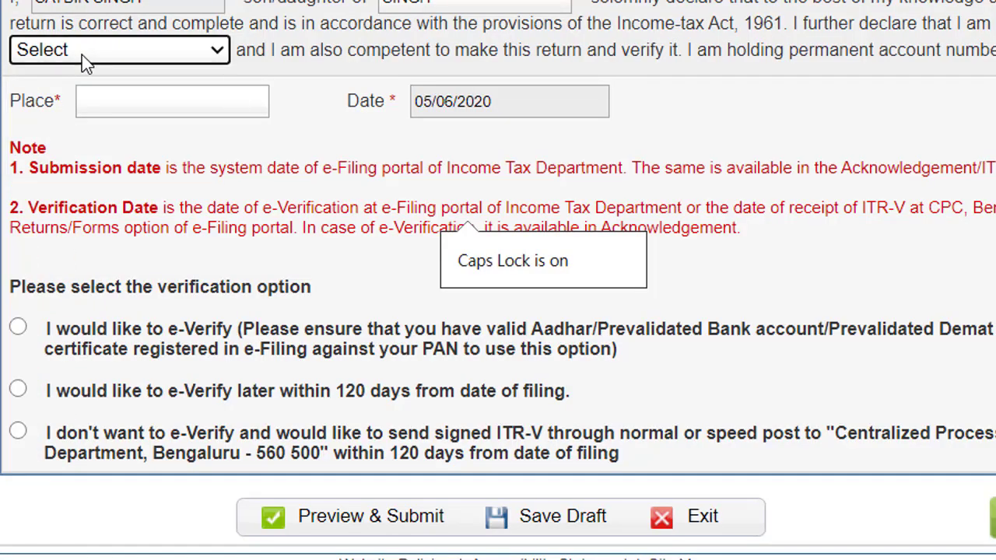
pyautogui.click(86, 54)
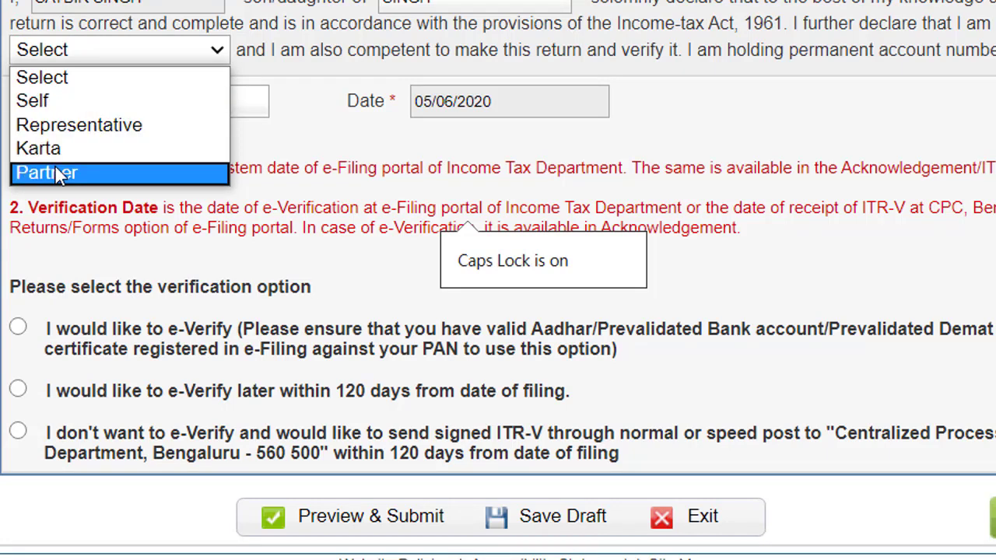
pyautogui.click(874, 117)
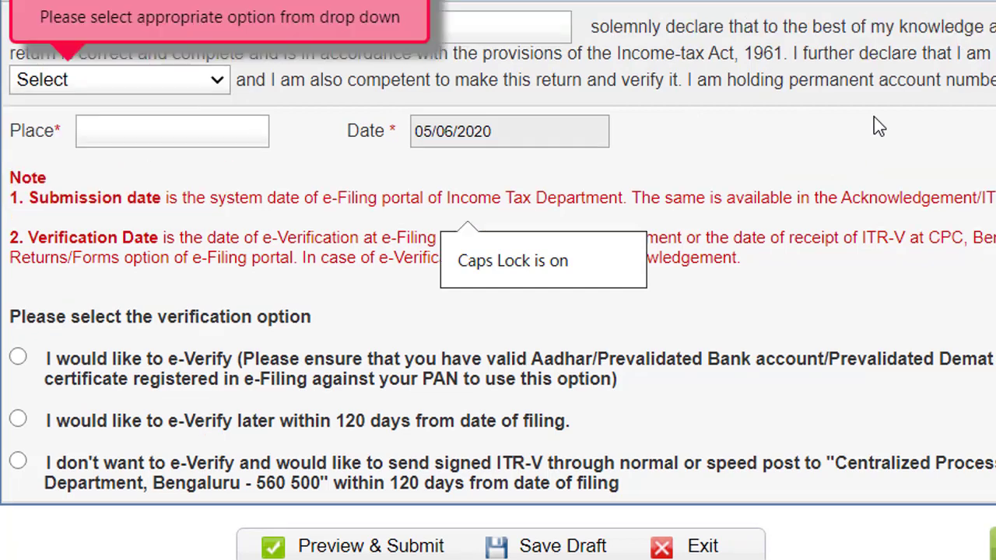
pyautogui.click(88, 136)
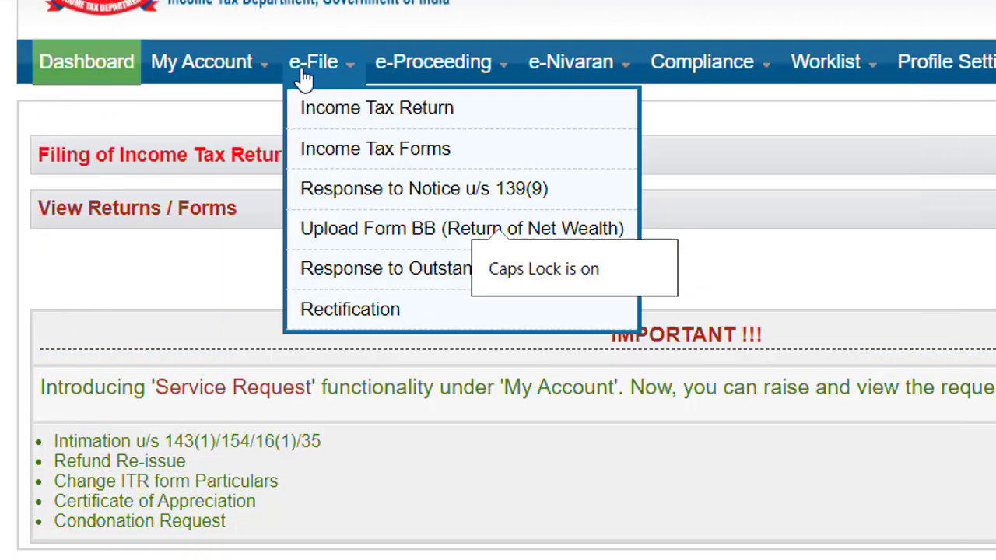
pyautogui.moveTo(240, 70)
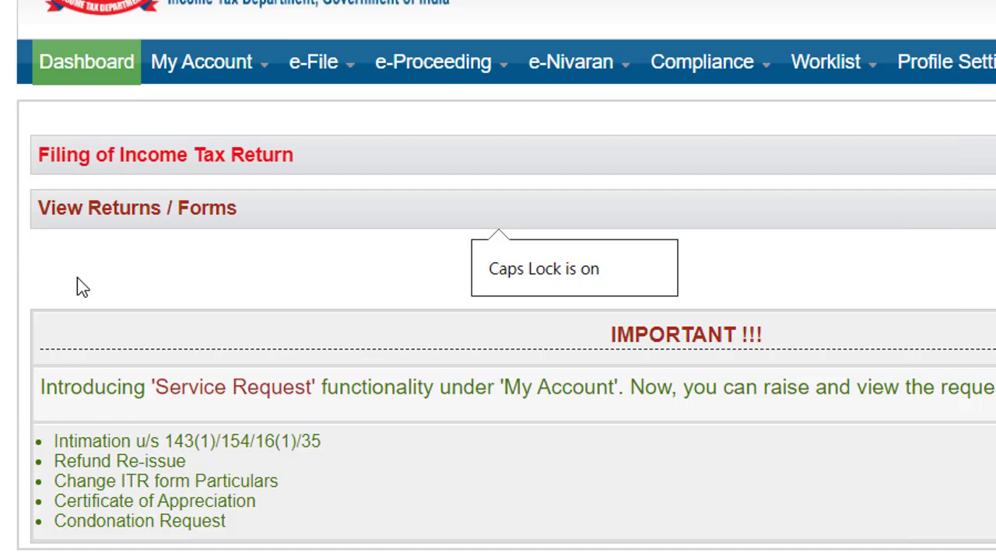
pyautogui.moveTo(187, 67)
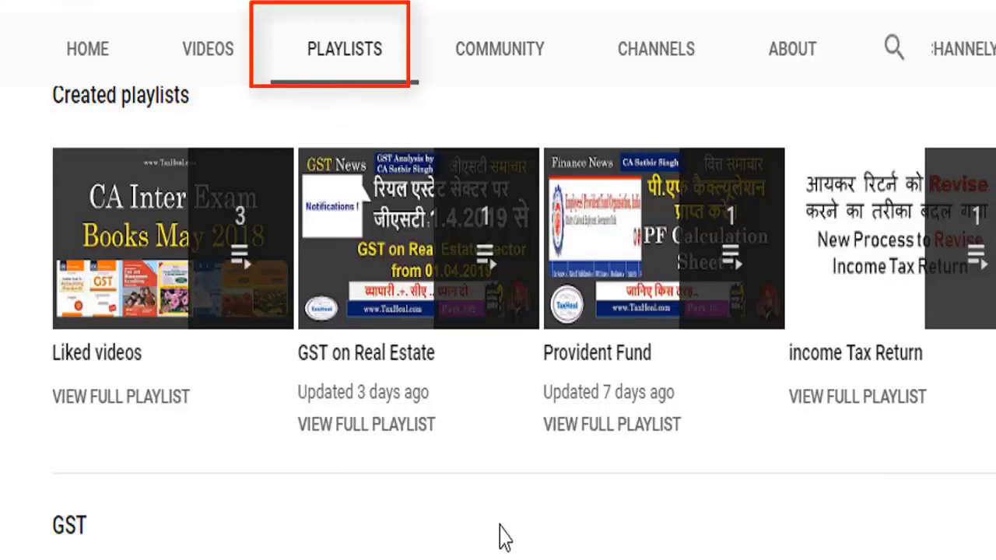
pyautogui.scroll(-1, 607, 500)
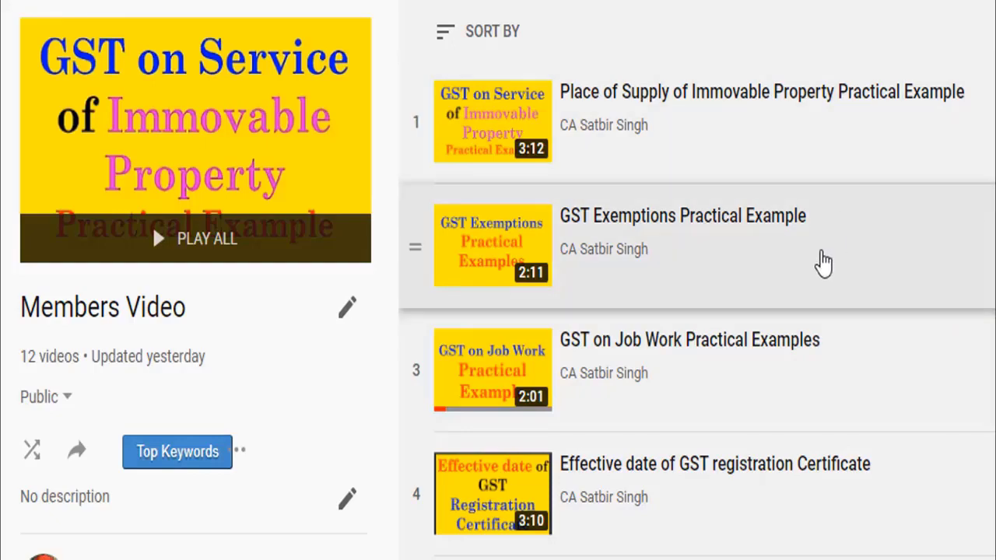
pyautogui.scroll(-8, 823, 263)
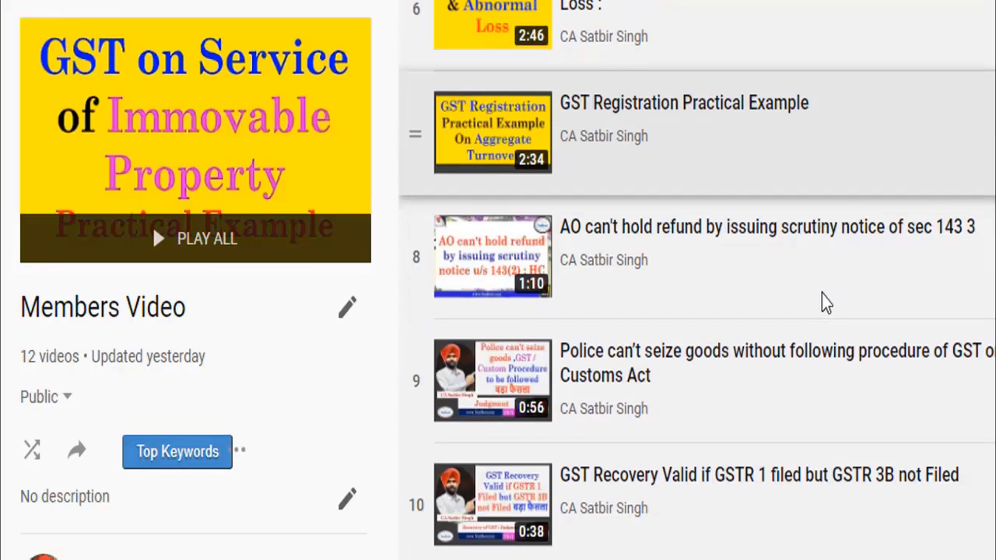